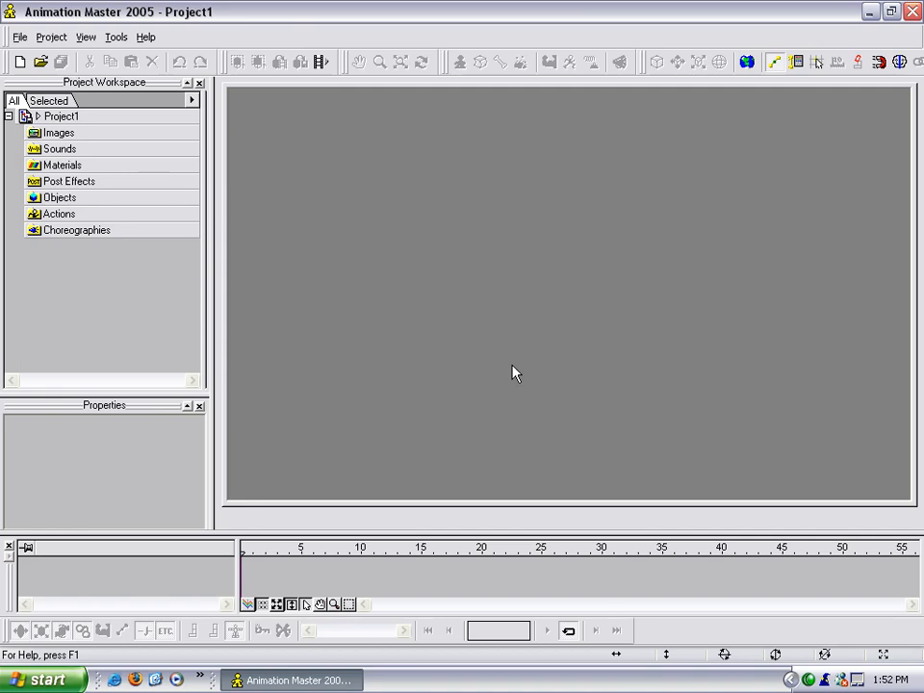
Create a new model in the project's Objects folder.
click(51, 37)
click(64, 55)
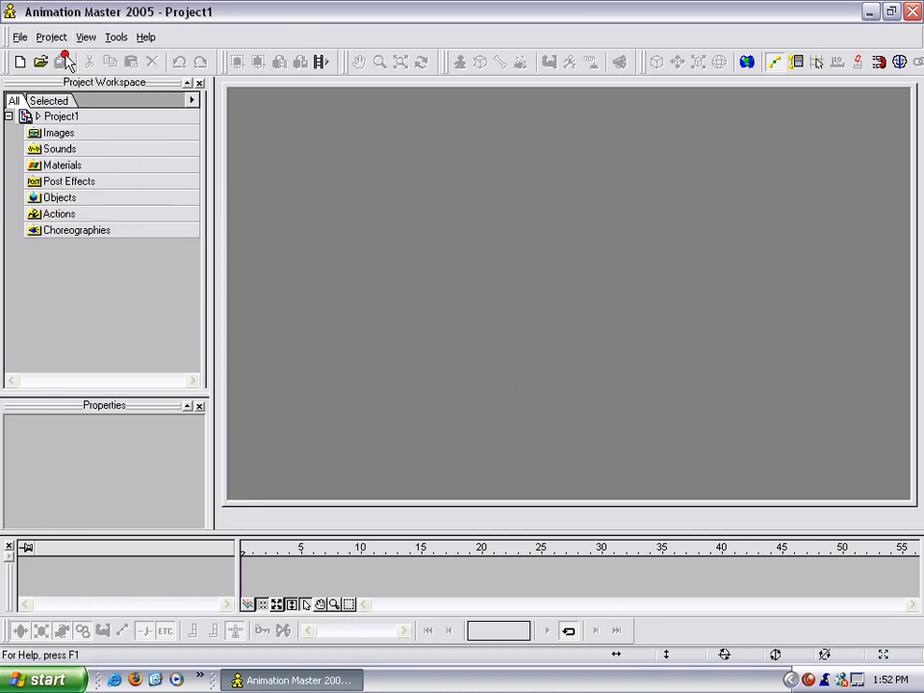
right_click(67, 200)
mouse_move(99, 208)
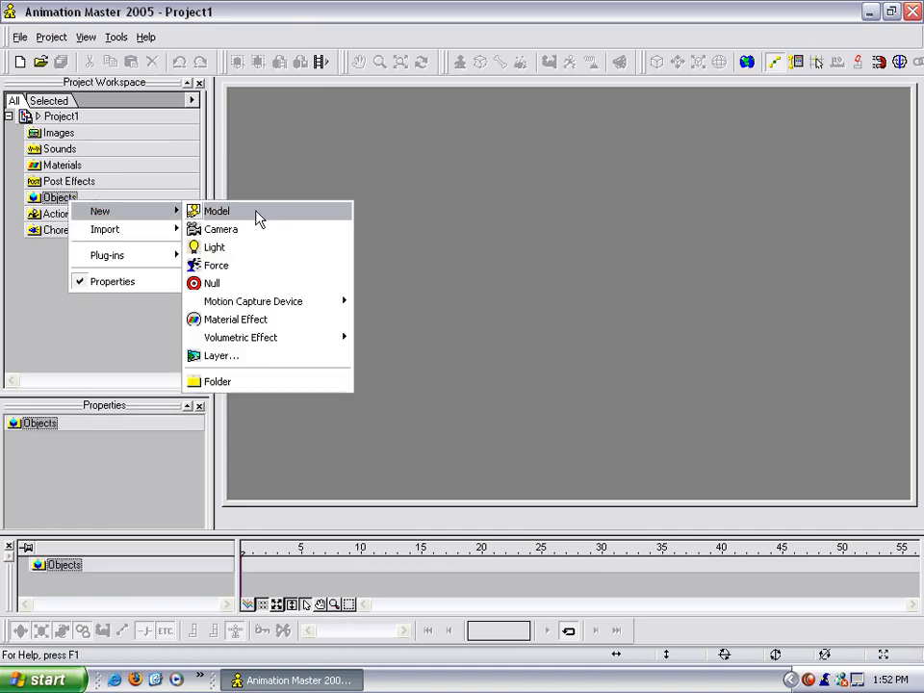
click(255, 212)
scroll(579, 260, down, 1)
middle_drag(579, 259, 567, 297)
scroll(568, 295, down, 5)
scroll(572, 269, down, 2)
middle_drag(577, 240, 568, 344)
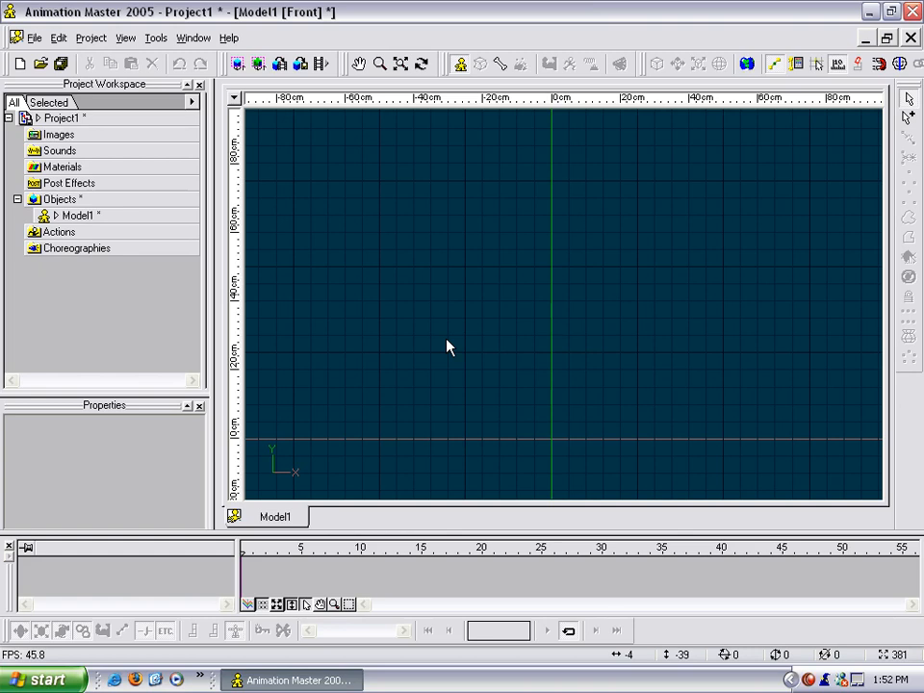
Import CharacterFront.jpg and CharacterSide.jpg from the Will folder inside Rotoscopes into the project's images.
click(60, 135)
right_click(70, 138)
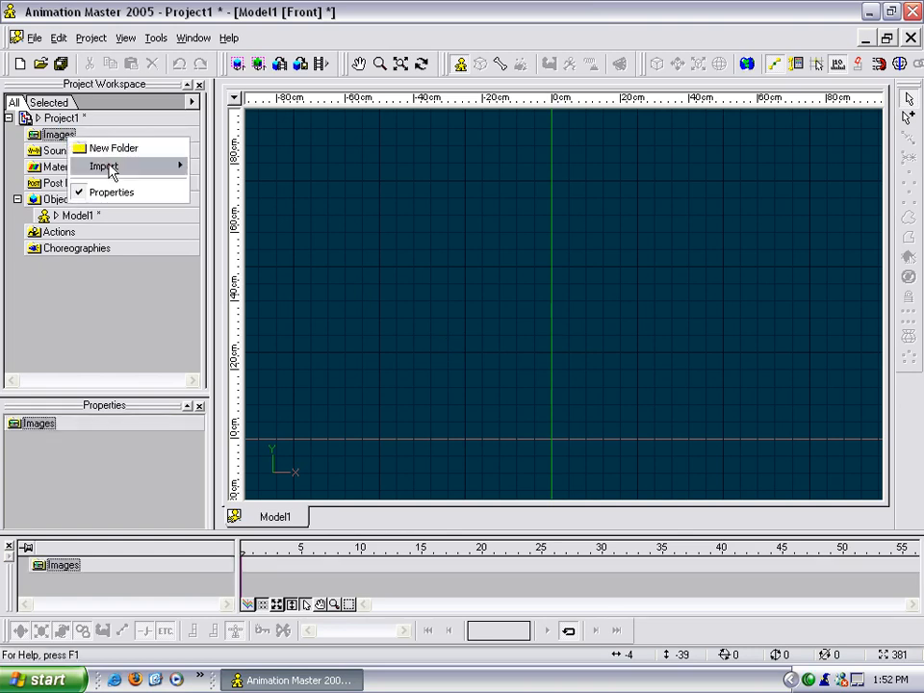
mouse_move(111, 169)
click(248, 165)
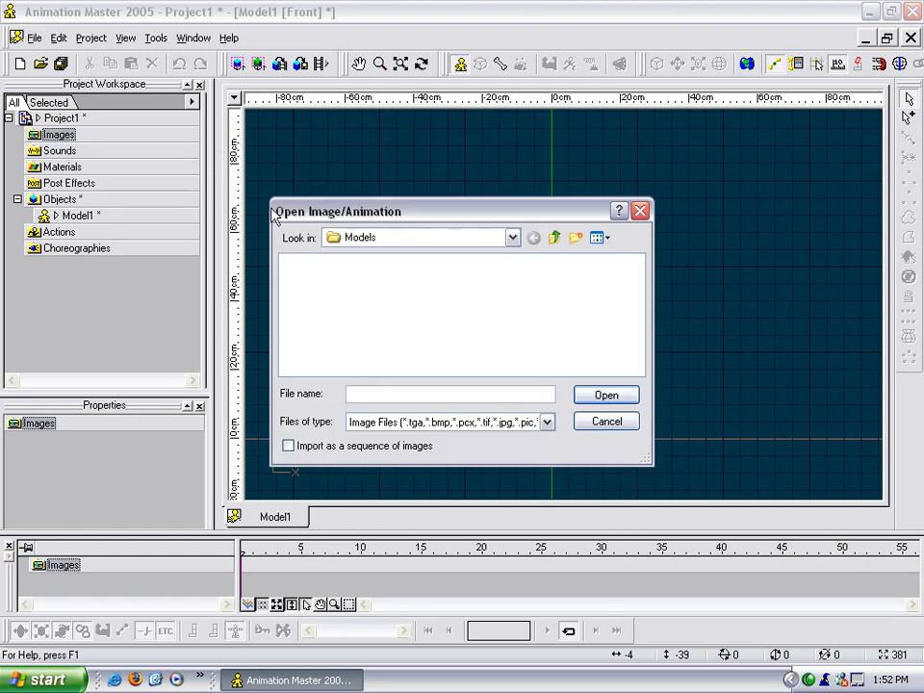
click(404, 241)
click(414, 384)
double_click(320, 340)
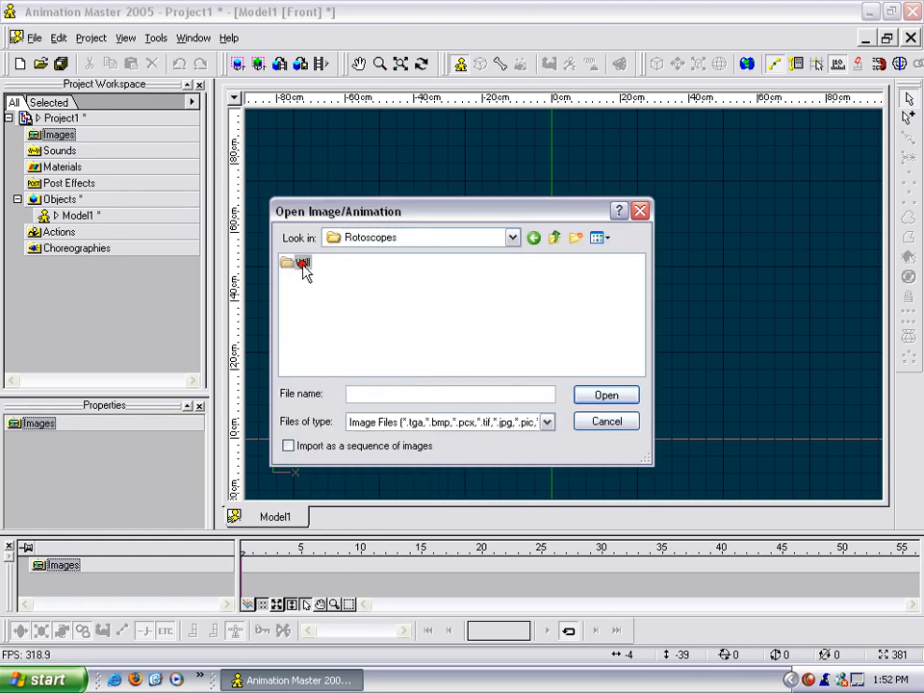
double_click(303, 269)
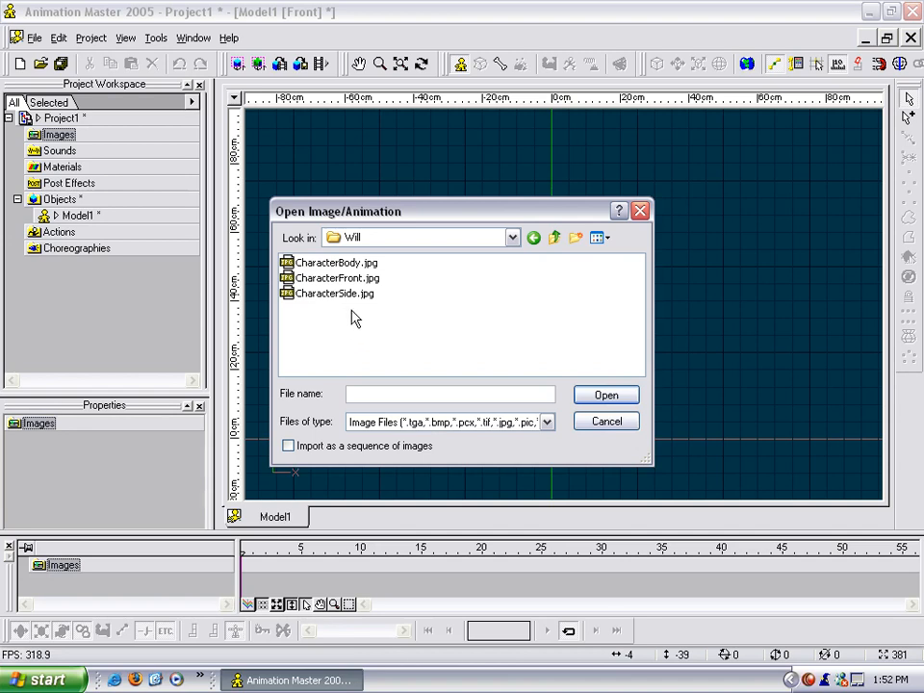
click(352, 294)
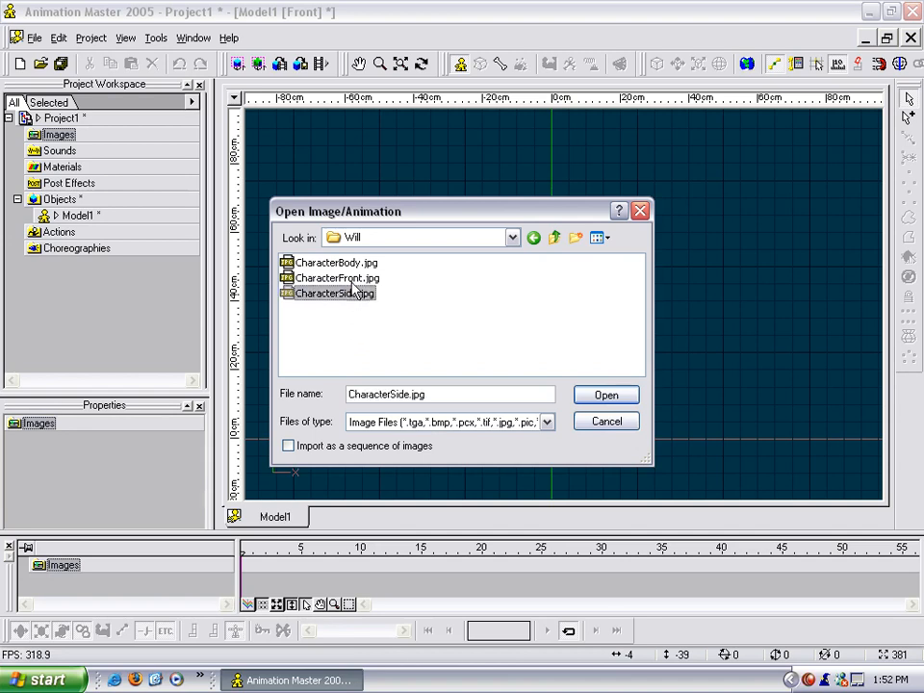
ctrl+click(337, 278)
click(599, 399)
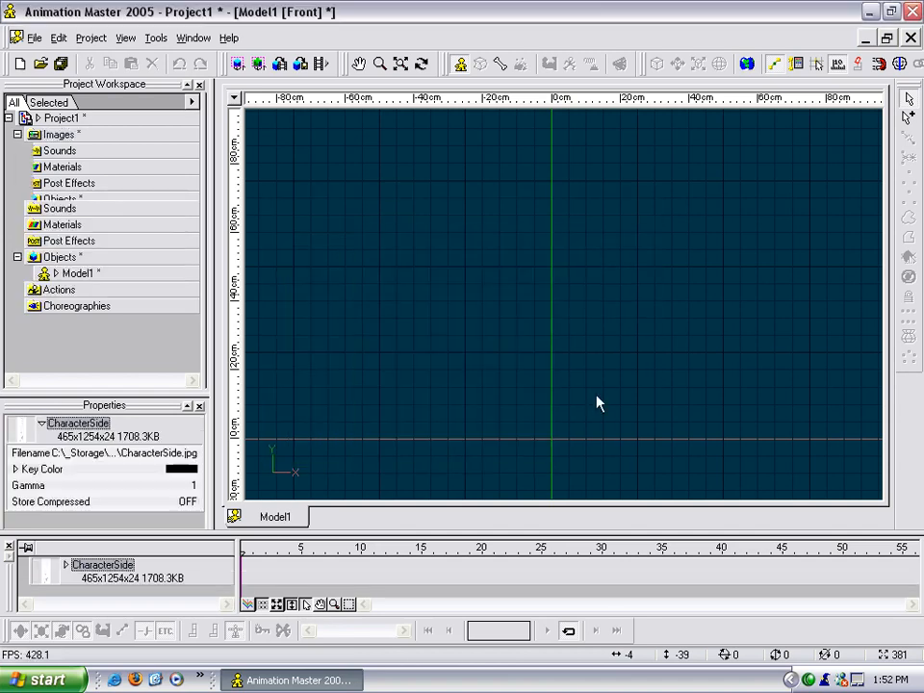
Add CharacterFront to Model1 as a rotoscope and scale it down proportionally to about 45 cm wide.
click(77, 273)
right_click(87, 274)
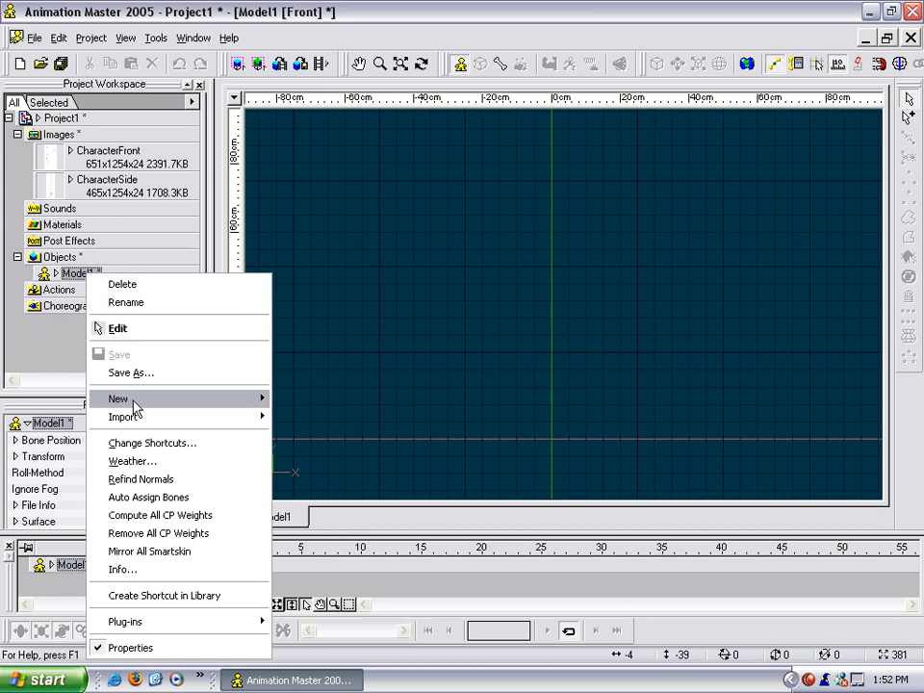
mouse_move(135, 404)
mouse_move(287, 416)
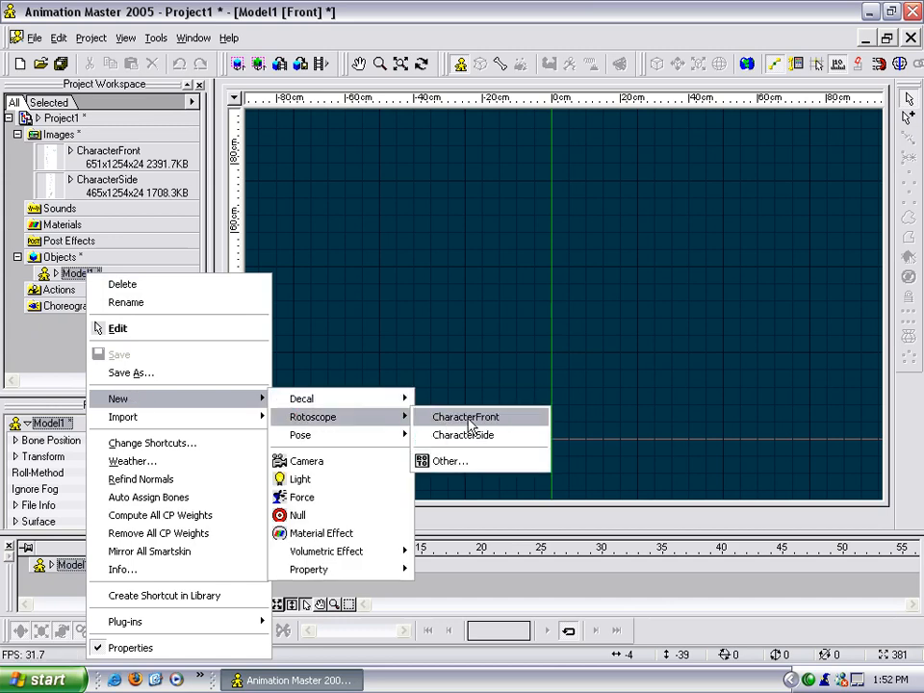
click(467, 421)
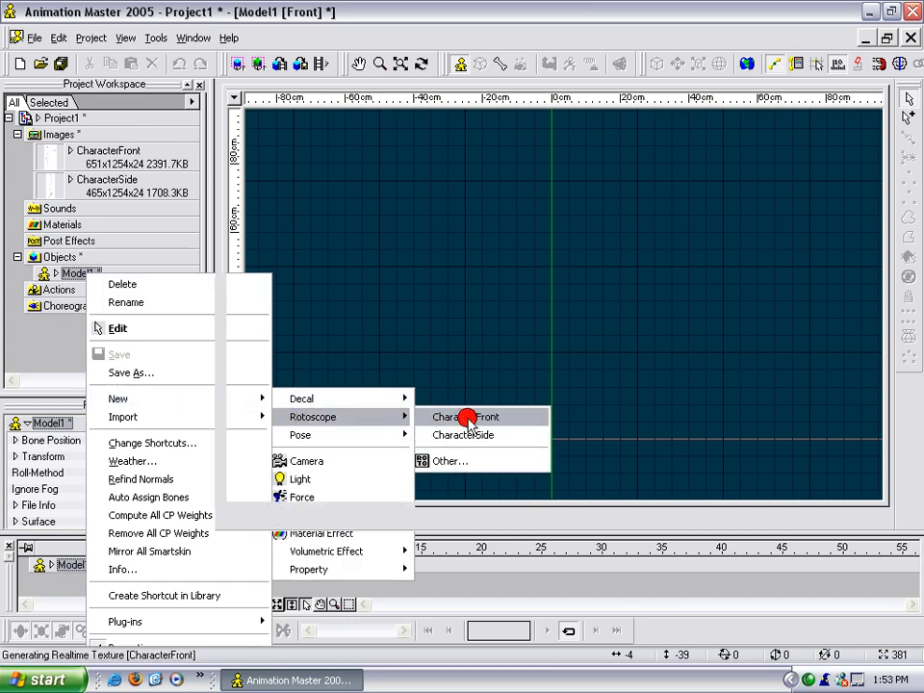
scroll(563, 360, down, 8)
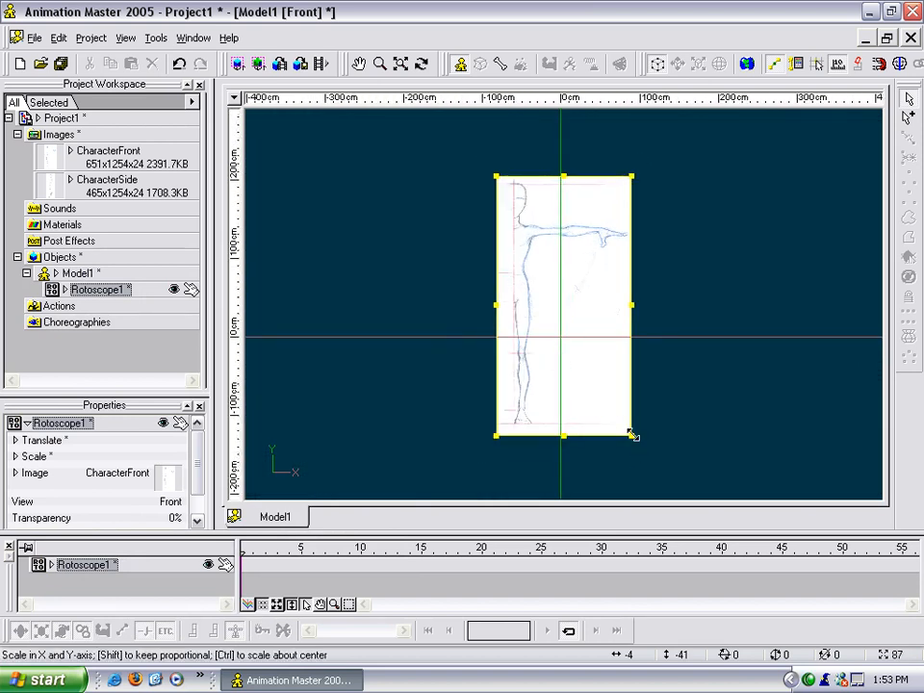
drag(632, 435, 532, 244)
scroll(536, 308, up, 3)
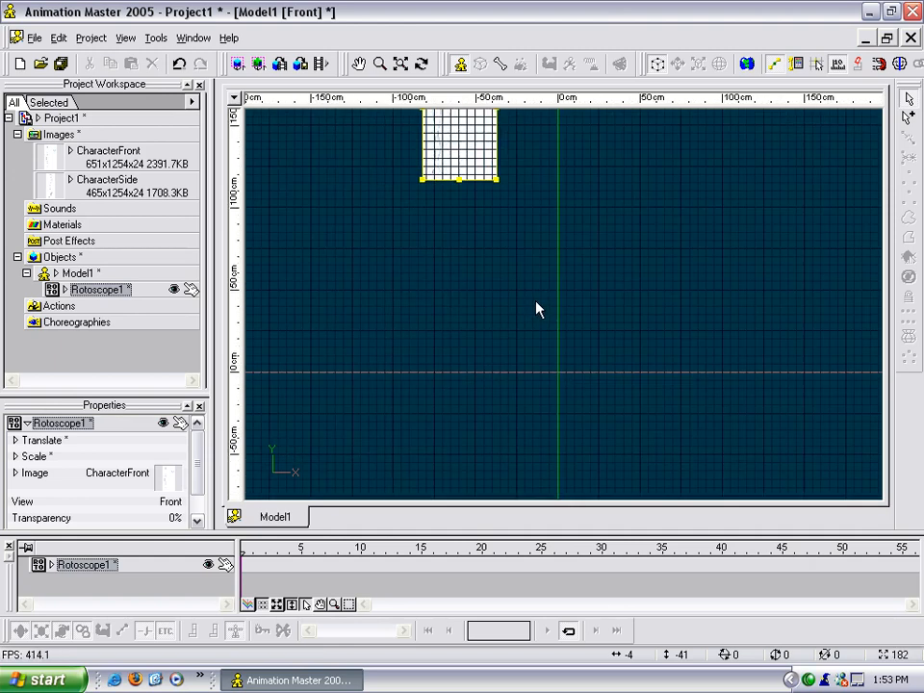
scroll(536, 302, down, 1)
middle_drag(539, 254, 538, 341)
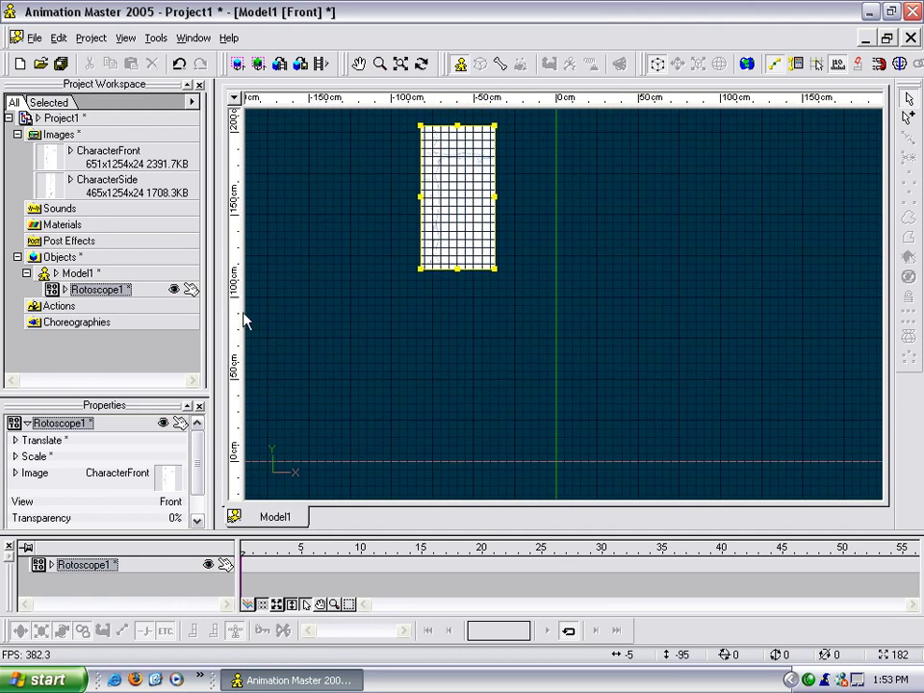
Place a horizontal ruler marker at a height of about 175 cm for the top of the character's head.
drag(239, 321, 233, 176)
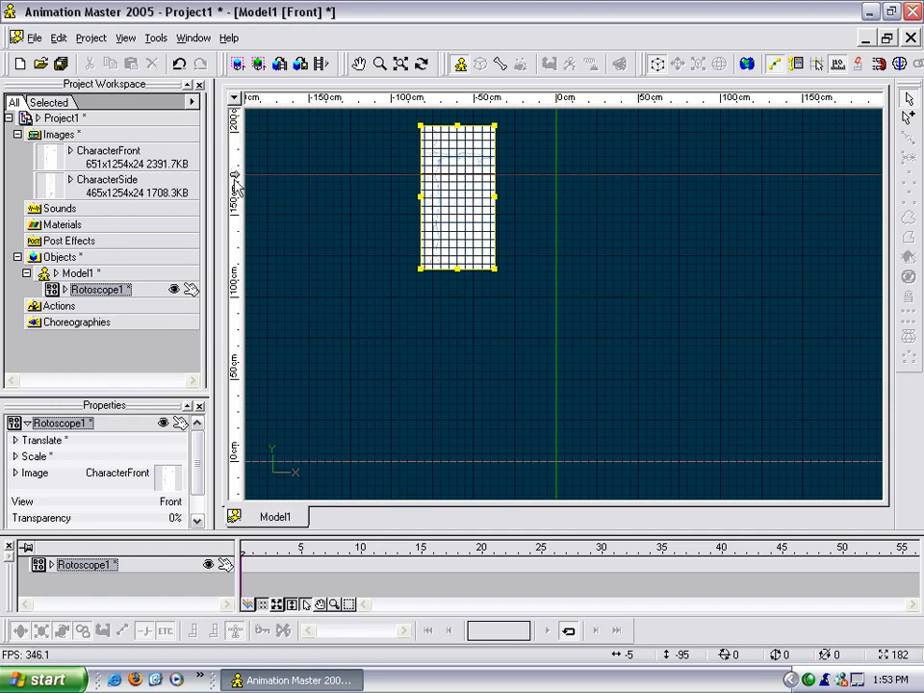
right_click(235, 174)
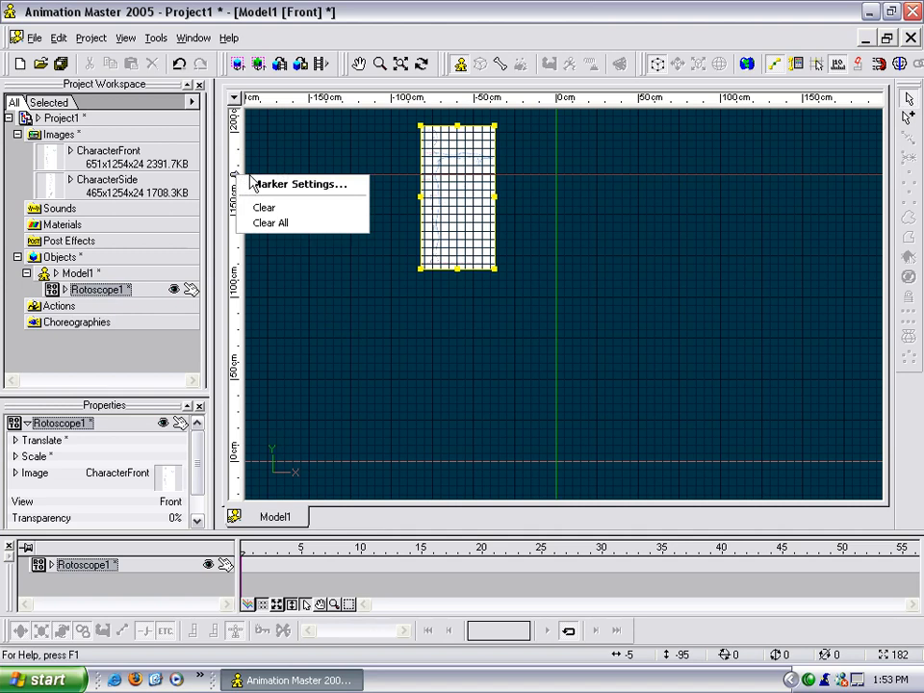
click(258, 183)
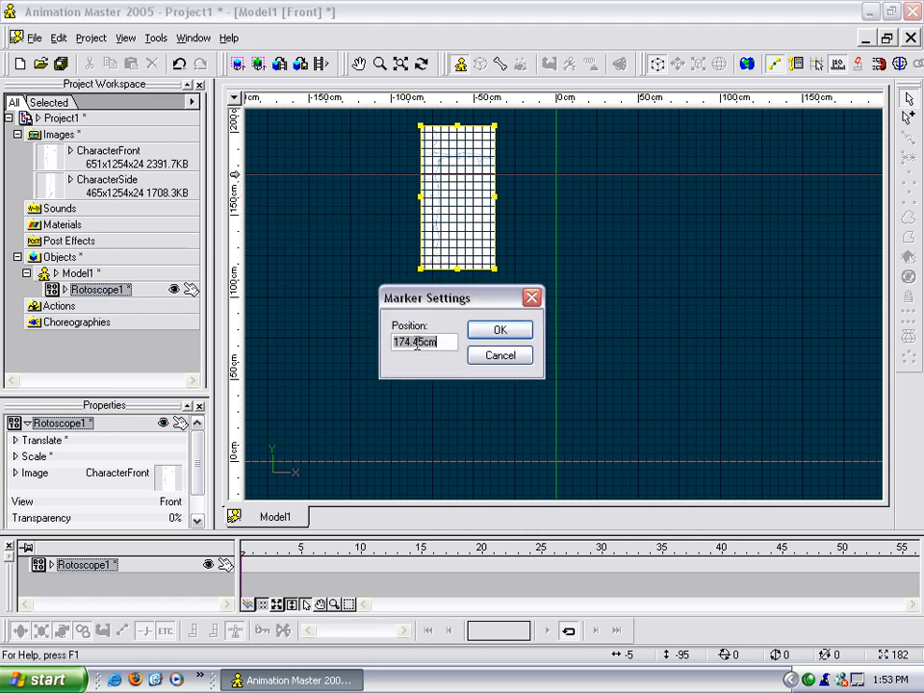
drag(422, 342, 400, 341)
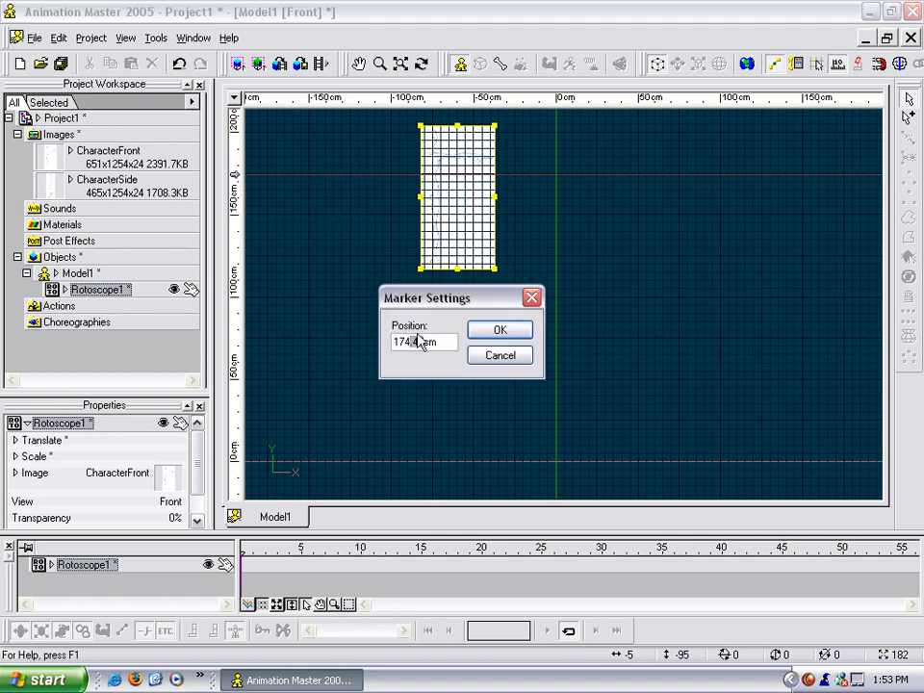
key(Return)
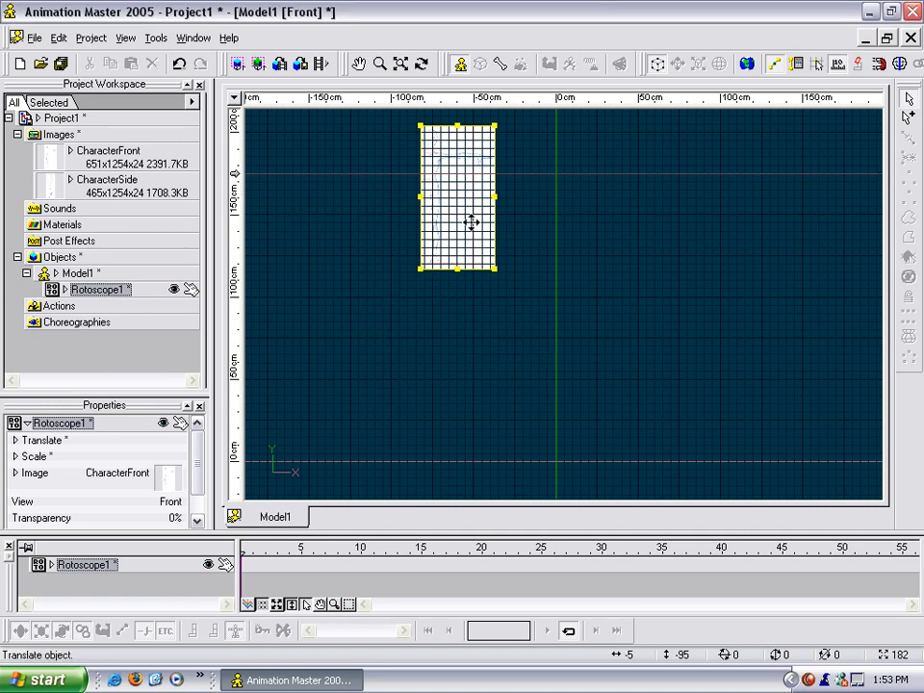
Enlarge the rotoscope proportionally to about 93 cm wide and move it so the head's top meets the marker and the body's centre meets the vertical axis.
drag(494, 270, 571, 439)
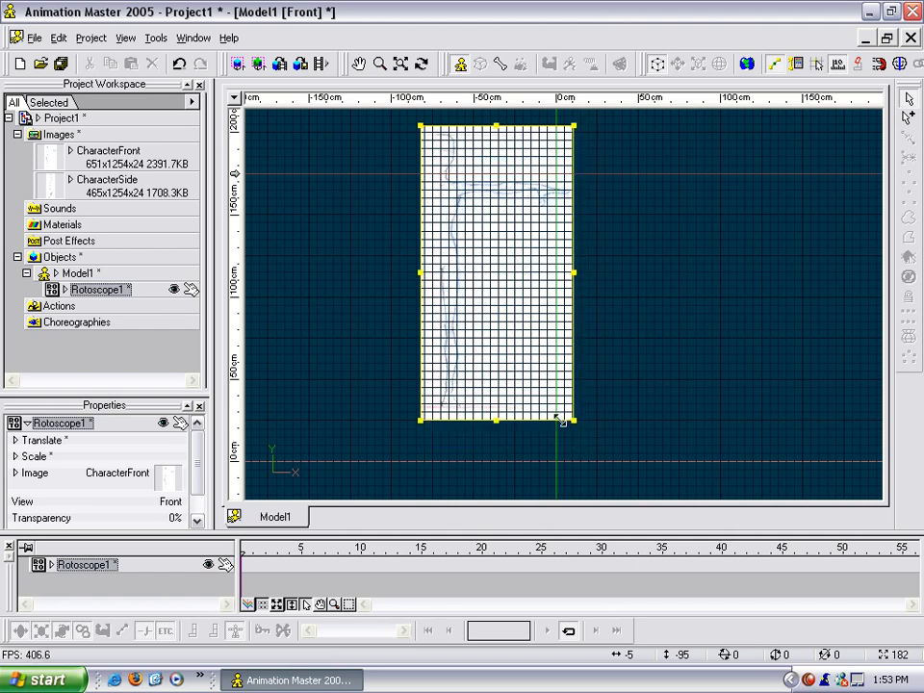
drag(501, 333, 614, 375)
scroll(587, 361, up, 9)
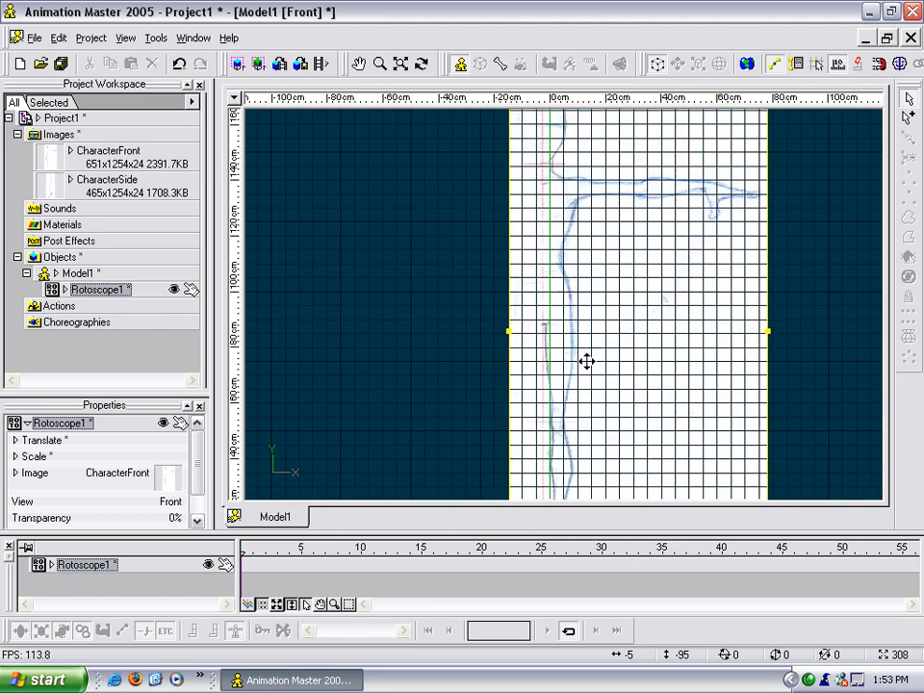
middle_drag(561, 222, 555, 435)
scroll(561, 270, up, 4)
middle_drag(561, 252, 564, 344)
scroll(565, 344, up, 1)
drag(549, 348, 567, 315)
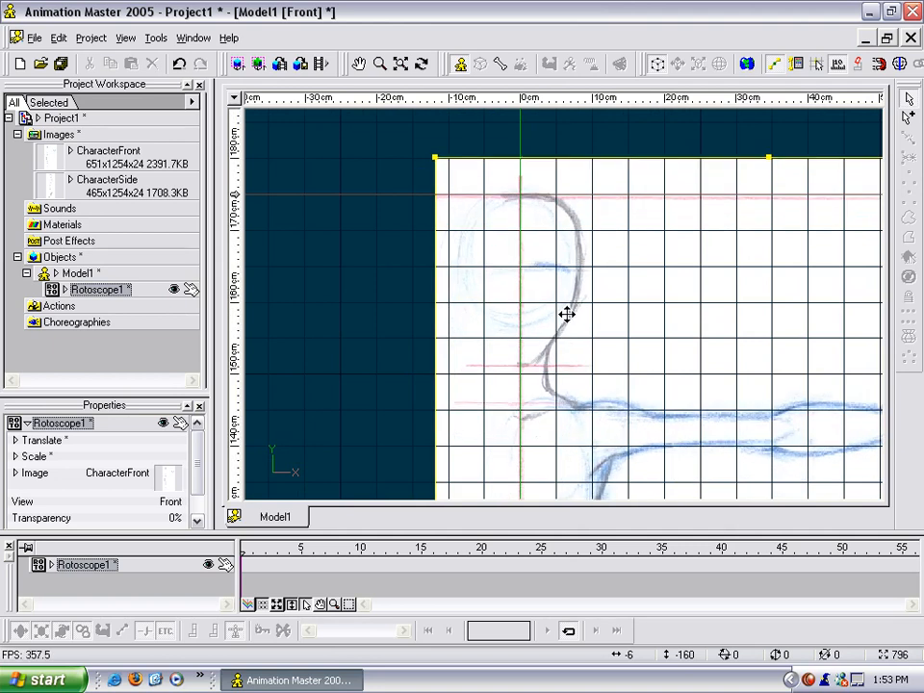
Scale the rotoscope up proportionally to about 100 cm wide, bringing the drawn feet down to the ground line.
scroll(546, 325, down, 9)
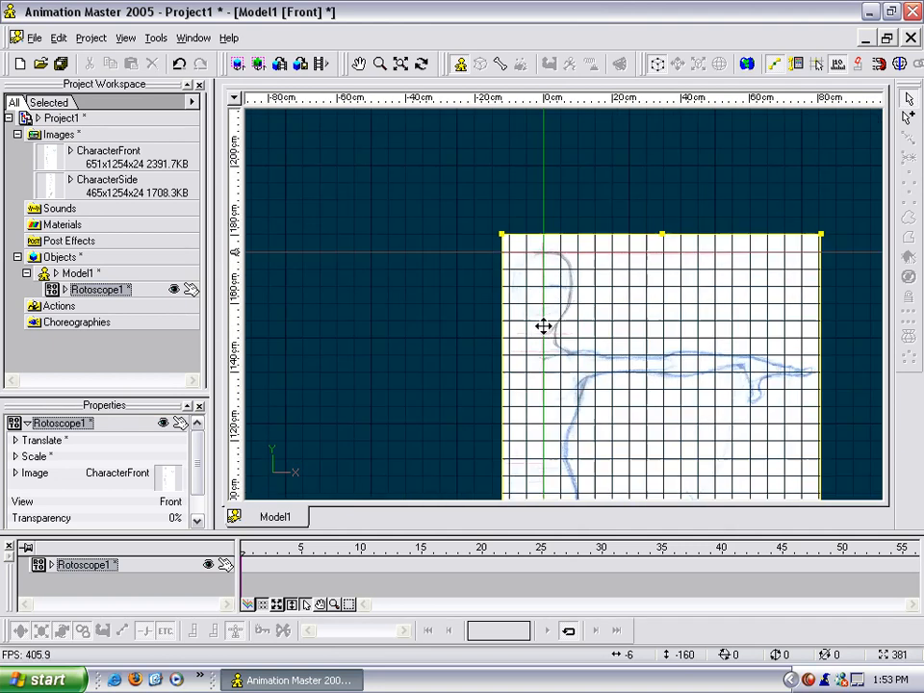
middle_drag(480, 208, 433, 122)
scroll(447, 278, down, 2)
middle_drag(457, 374, 381, 161)
scroll(394, 247, up, 2)
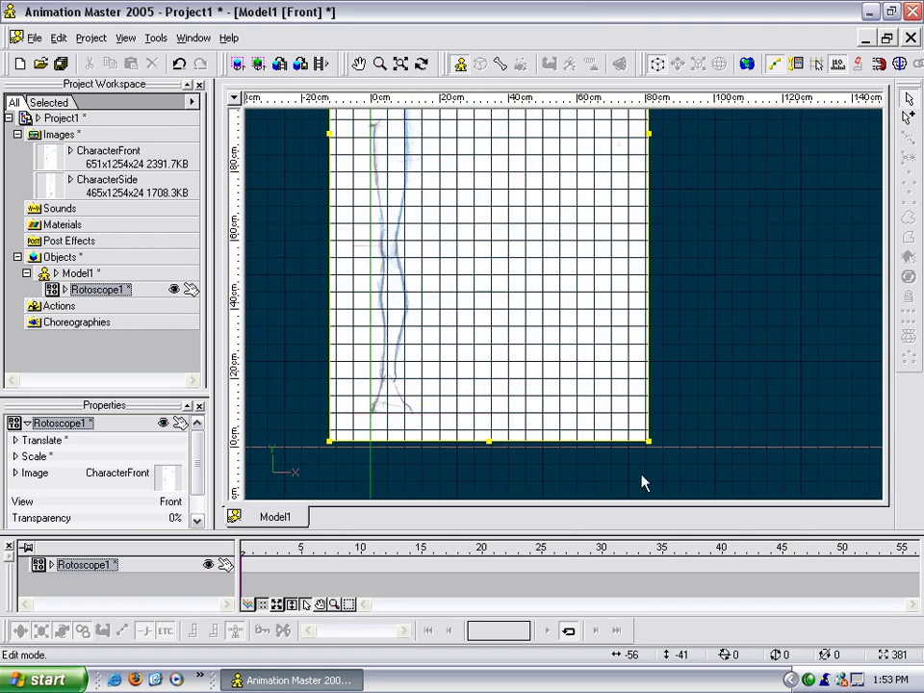
drag(650, 447, 653, 490)
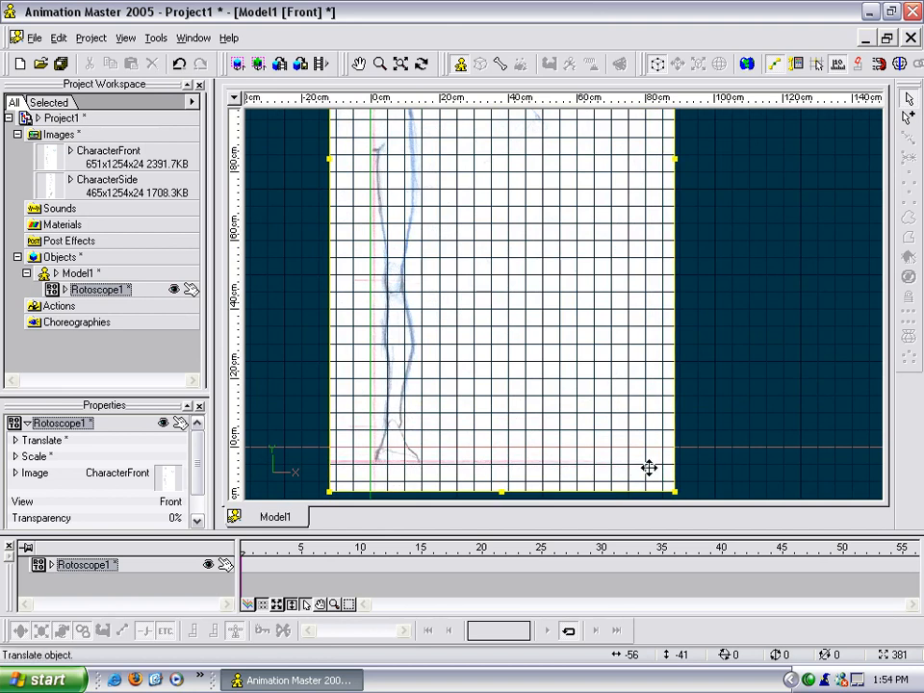
Reduce the rotoscope slightly to about 99 cm wide so the drawn figure fits between the ground line and the head marker.
scroll(637, 400, down, 2)
scroll(637, 392, down, 1)
mouse_move(669, 248)
middle_down()
mouse_move(686, 440)
mouse_move(679, 239)
middle_up()
scroll(675, 247, up, 1)
scroll(675, 255, up, 1)
drag(673, 473, 662, 456)
scroll(651, 351, up, 1)
scroll(650, 351, up, 3)
middle_drag(637, 322, 677, 507)
middle_drag(569, 267, 628, 566)
Move the rotoscope so the drawing's baseline sits on the ground line and its centre line on the vertical axis.
scroll(563, 371, down, 4)
middle_drag(564, 372, 588, 220)
middle_drag(567, 520, 535, 303)
scroll(536, 303, up, 4)
middle_drag(473, 328, 585, 323)
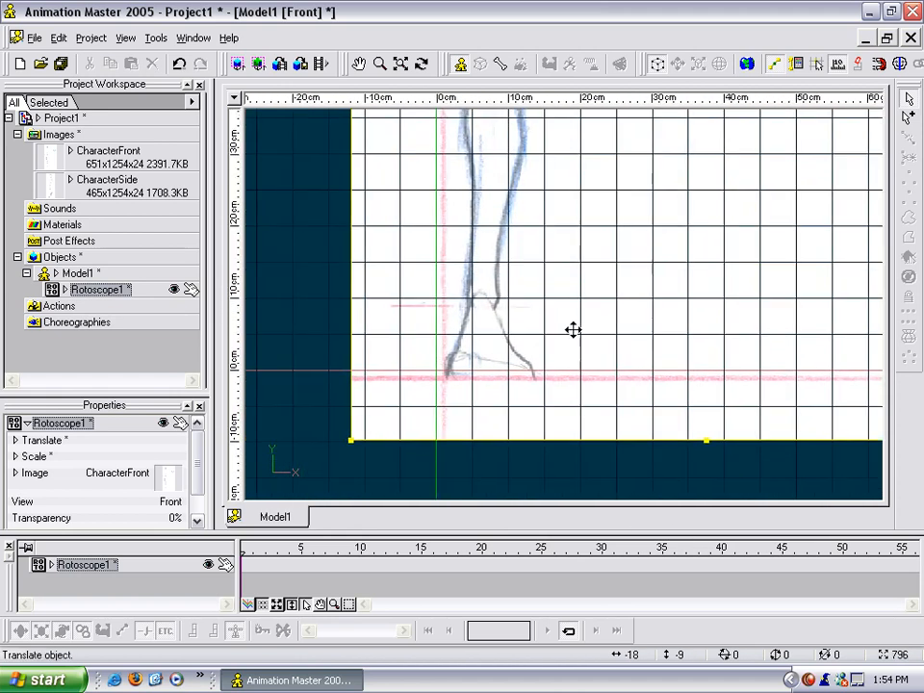
drag(558, 321, 565, 321)
scroll(565, 322, down, 4)
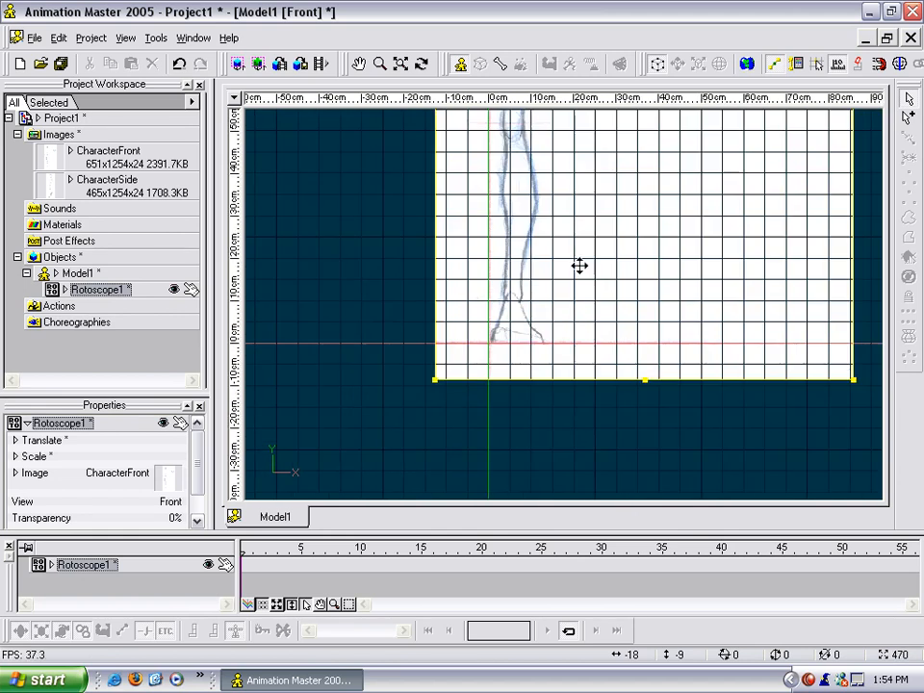
scroll(598, 294, up, 3)
right_drag(595, 494, 535, 220)
scroll(583, 458, down, 4)
scroll(585, 447, down, 2)
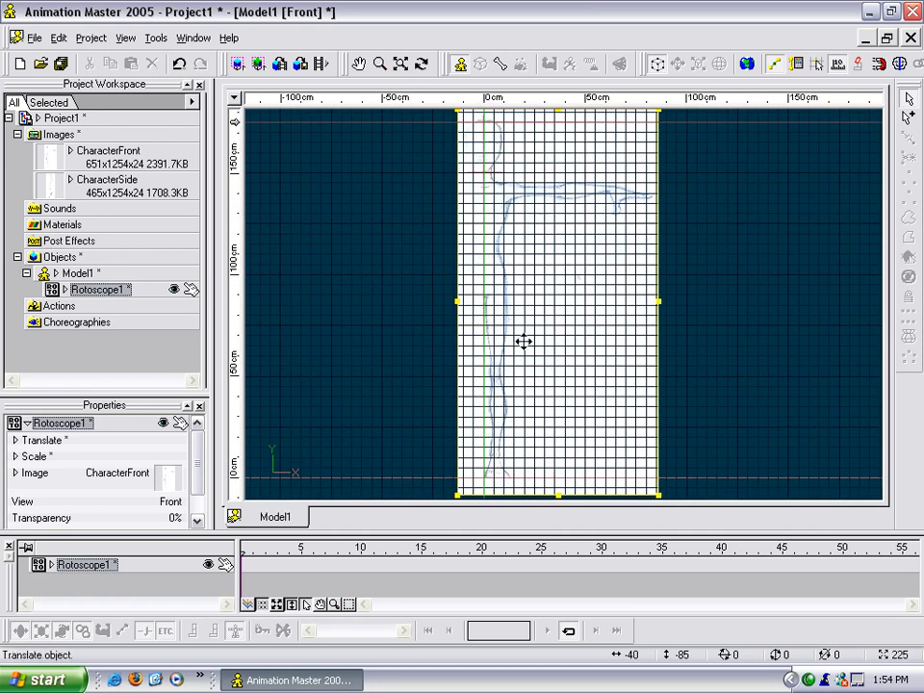
scroll(539, 327, down, 1)
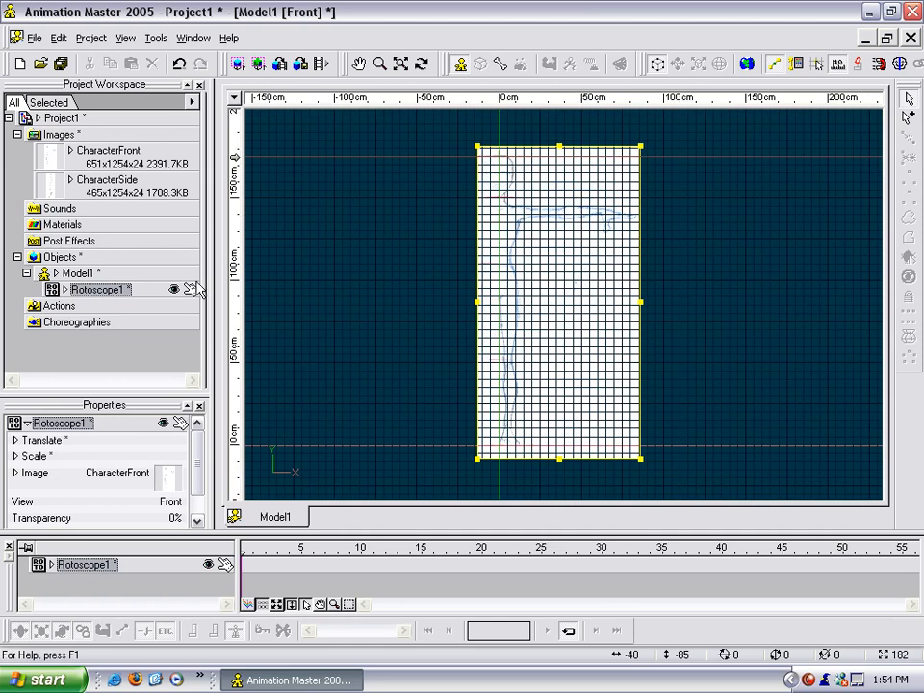
Make the rotoscope unpickable in the model view and test it with selection boxes across the image.
click(192, 291)
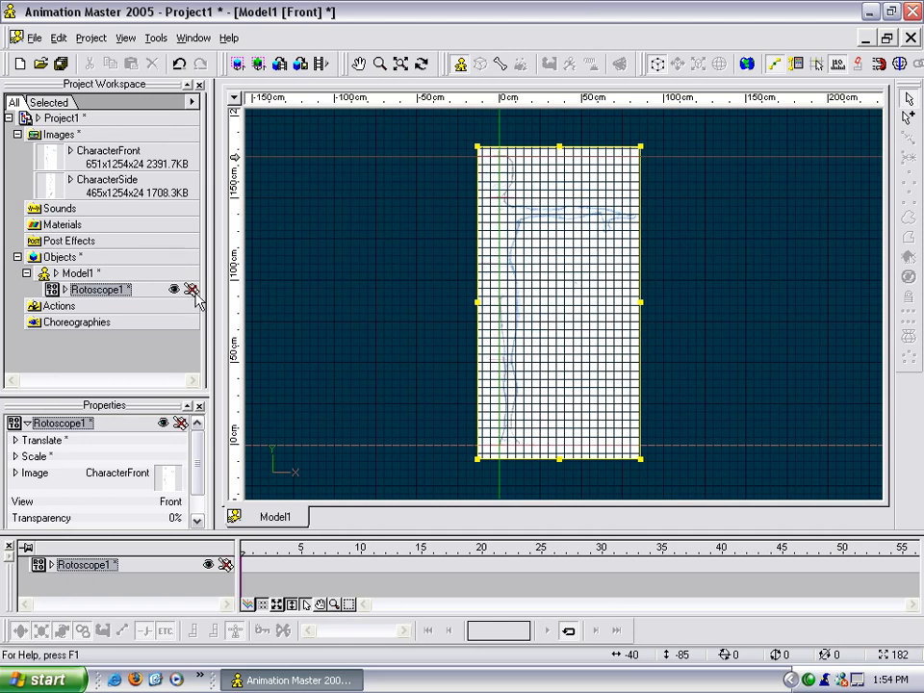
click(394, 270)
drag(355, 239, 780, 318)
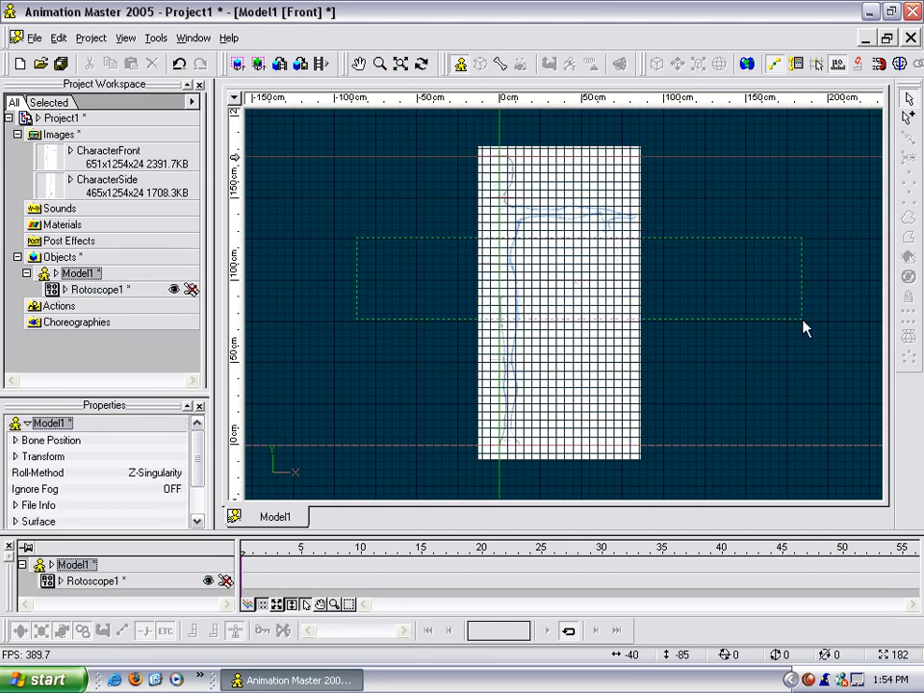
drag(392, 227, 680, 317)
drag(388, 232, 669, 335)
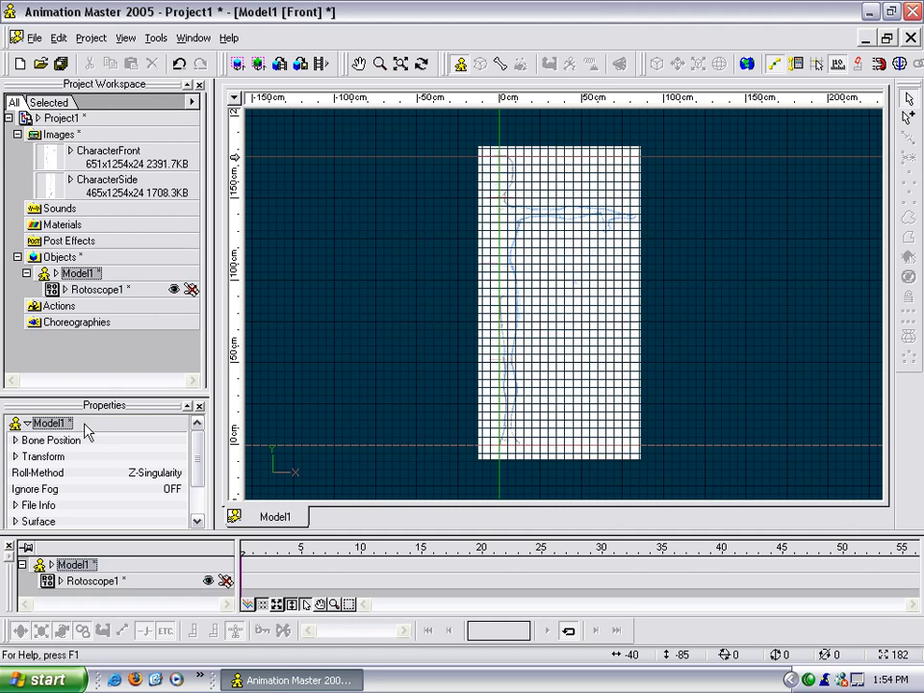
Examine the rotoscope's Scale and Translate properties.
drag(200, 463, 201, 504)
click(101, 289)
scroll(197, 468, up, 3)
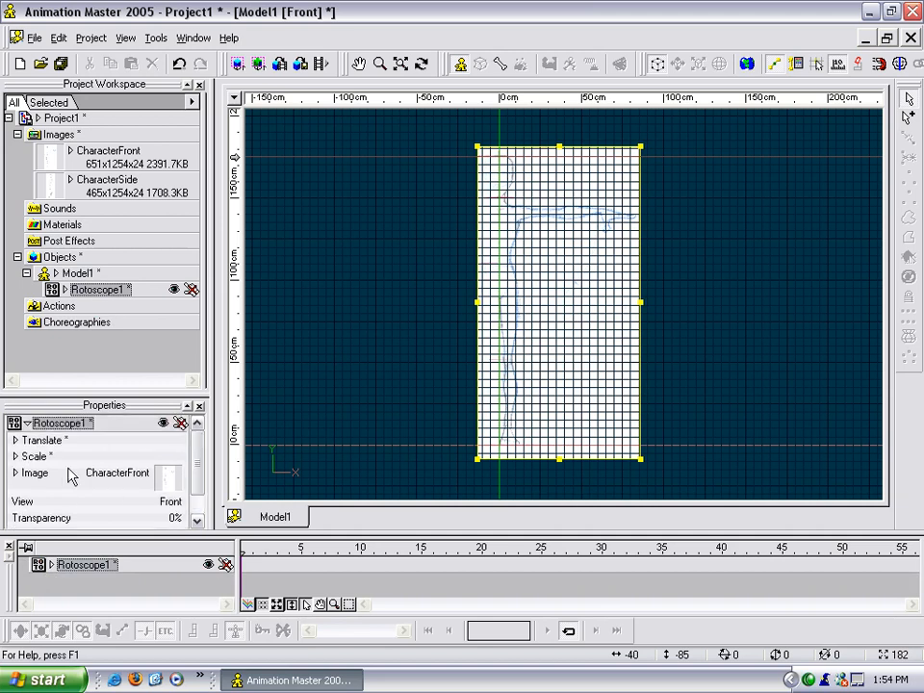
click(16, 456)
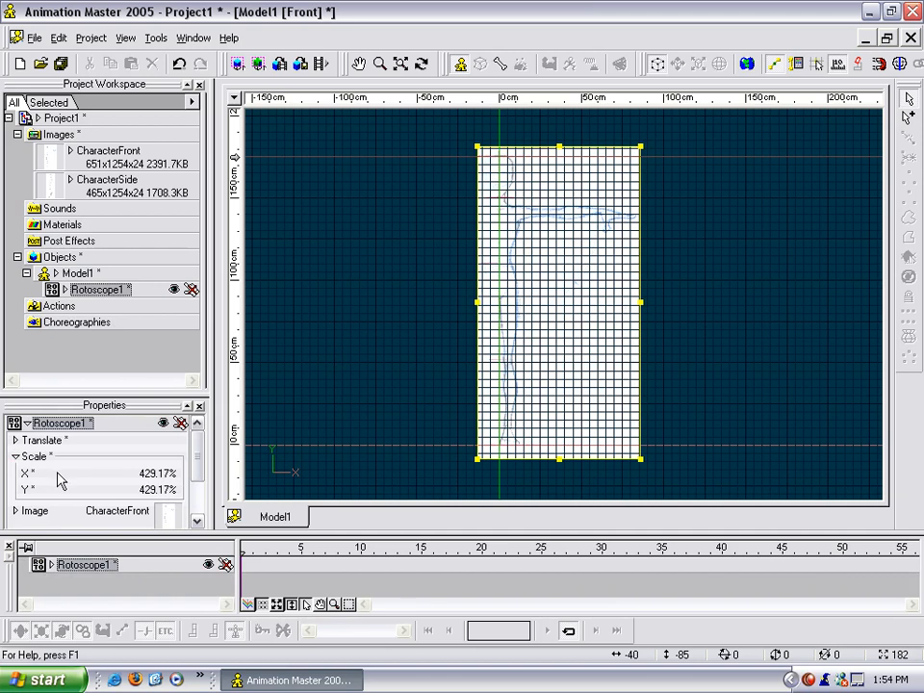
click(15, 439)
mouse_move(197, 458)
mouse_down()
mouse_move(201, 477)
mouse_move(200, 462)
mouse_up()
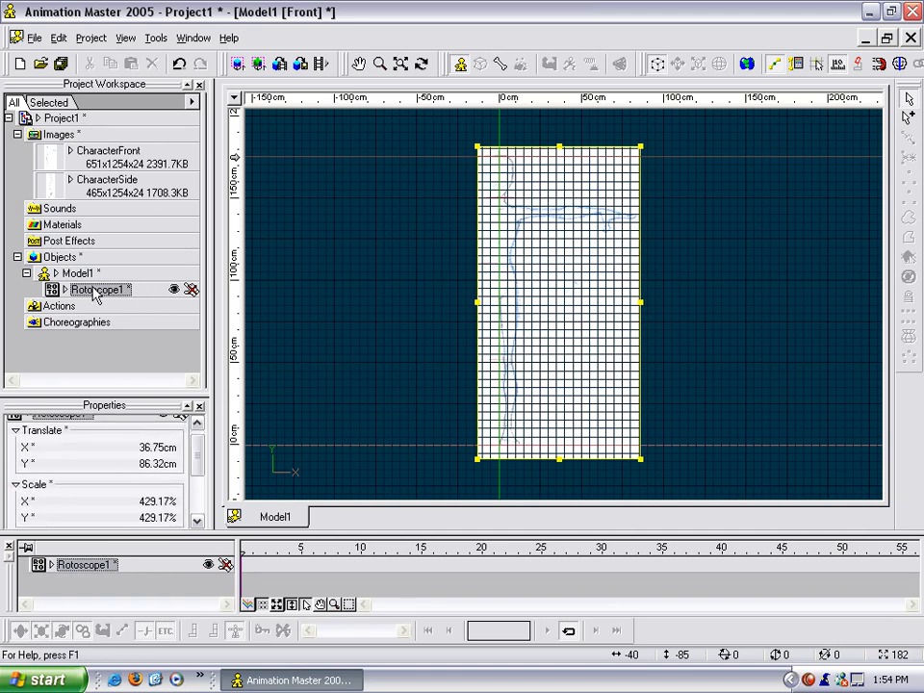
Rename the rotoscope as Front and deselect it.
right_click(97, 291)
click(137, 316)
text(Front)
key(Return)
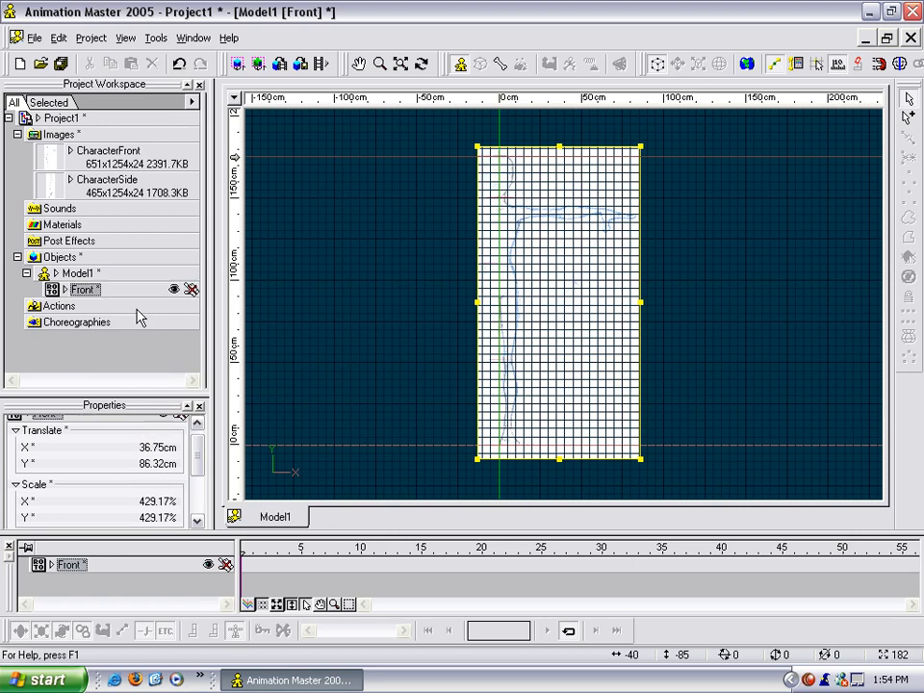
click(338, 339)
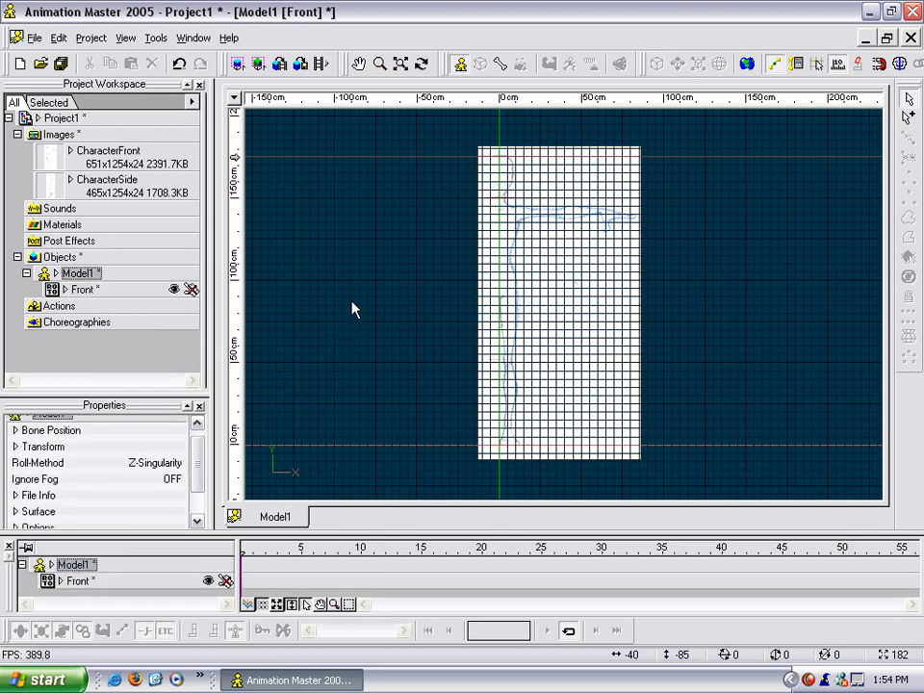
Add a new rotoscope to Model1 using the CharacterSide image.
right_click(85, 279)
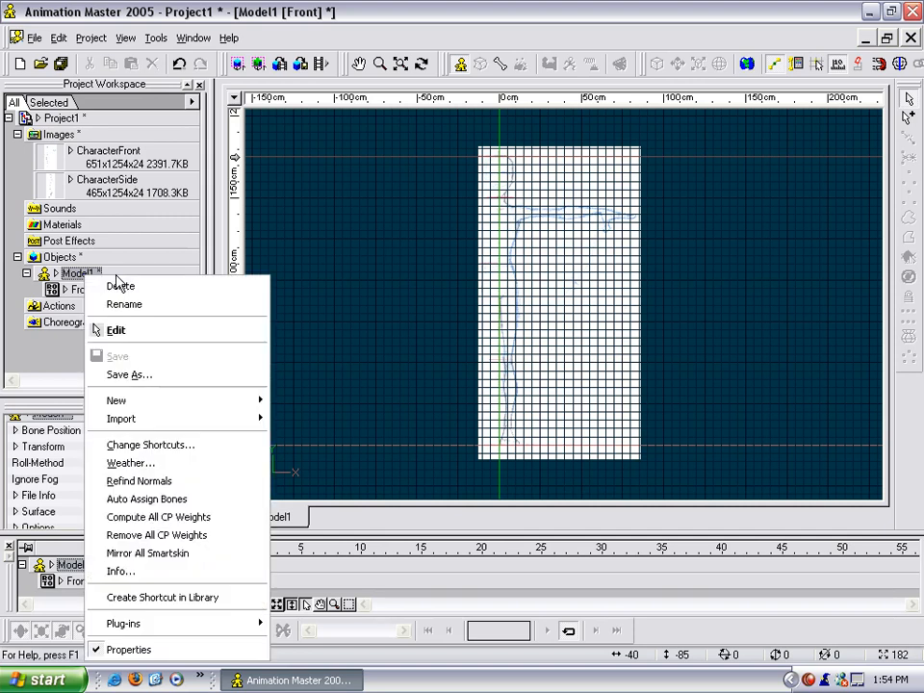
mouse_move(133, 403)
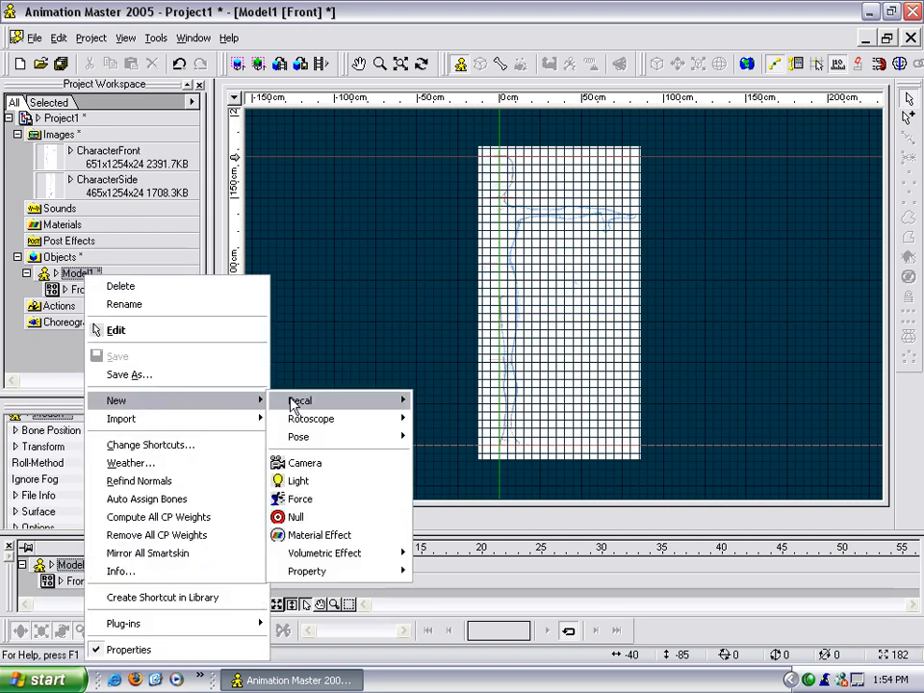
mouse_move(310, 418)
click(463, 438)
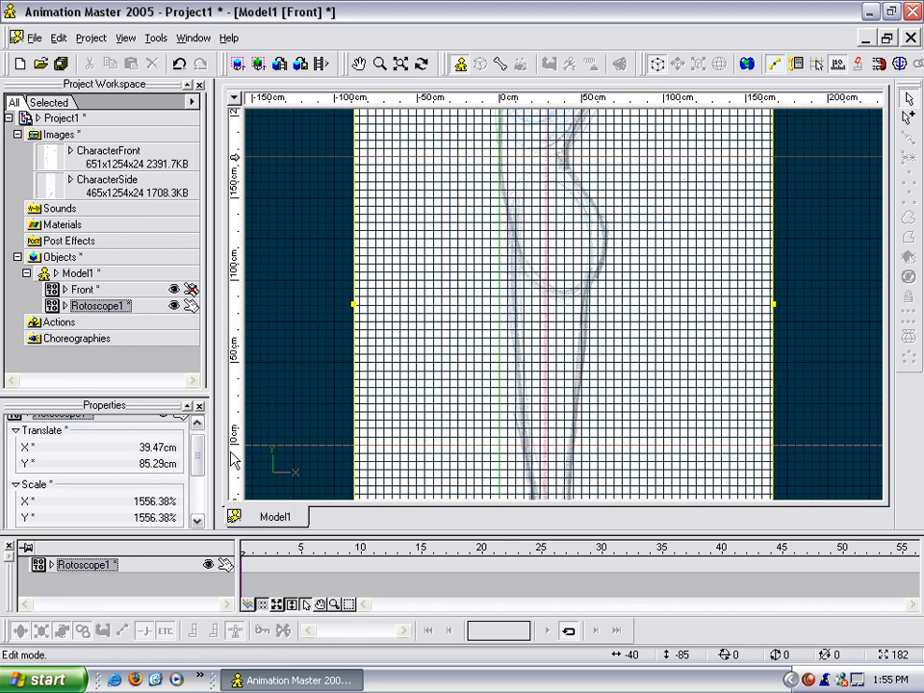
Assign the new rotoscope to the Right view and switch the model window to the right-side view.
click(198, 492)
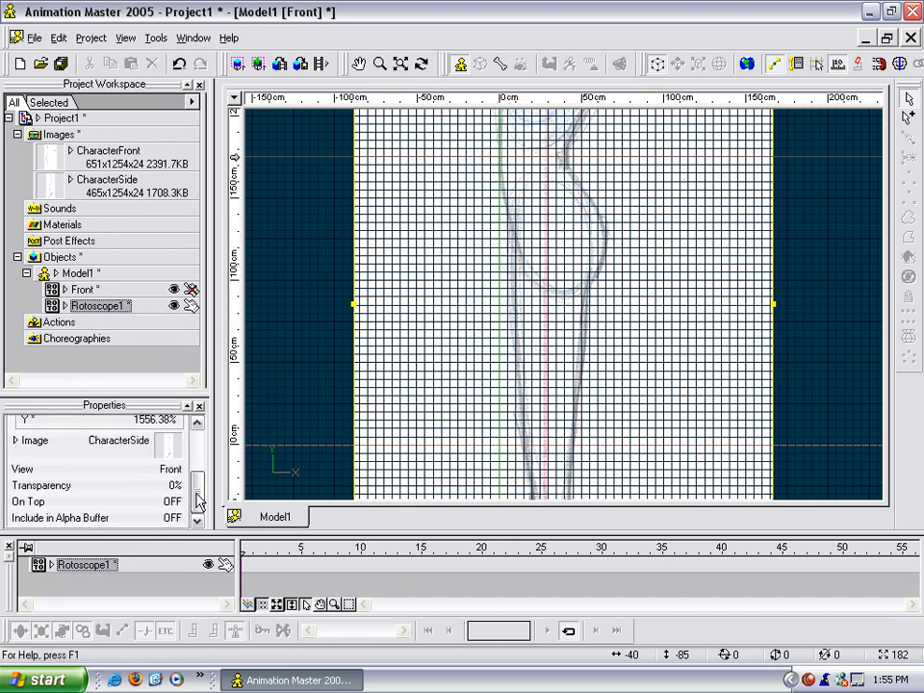
click(168, 454)
click(146, 497)
click(177, 471)
click(171, 522)
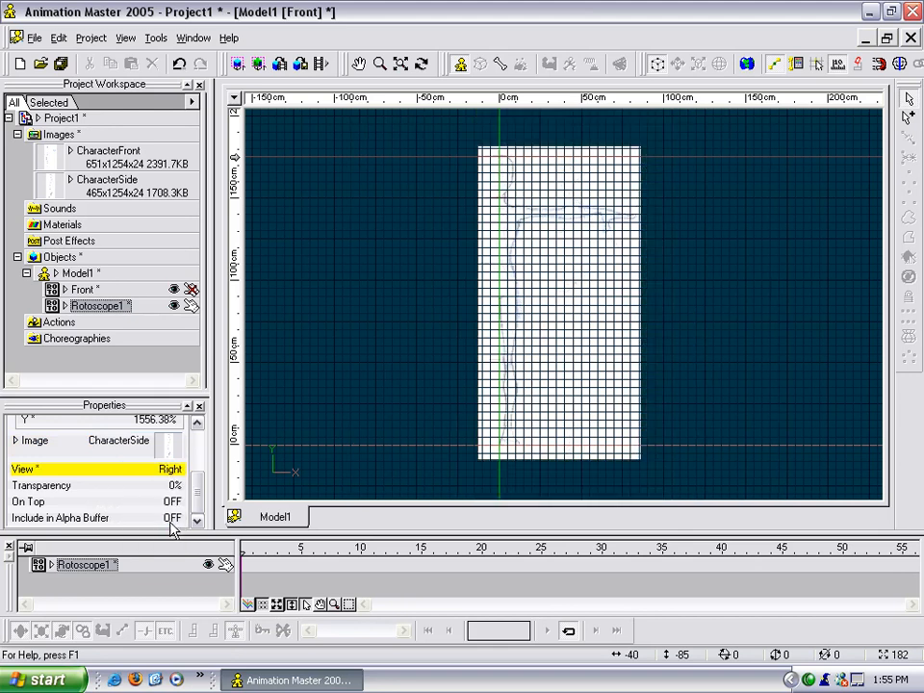
click(430, 330)
key(4)
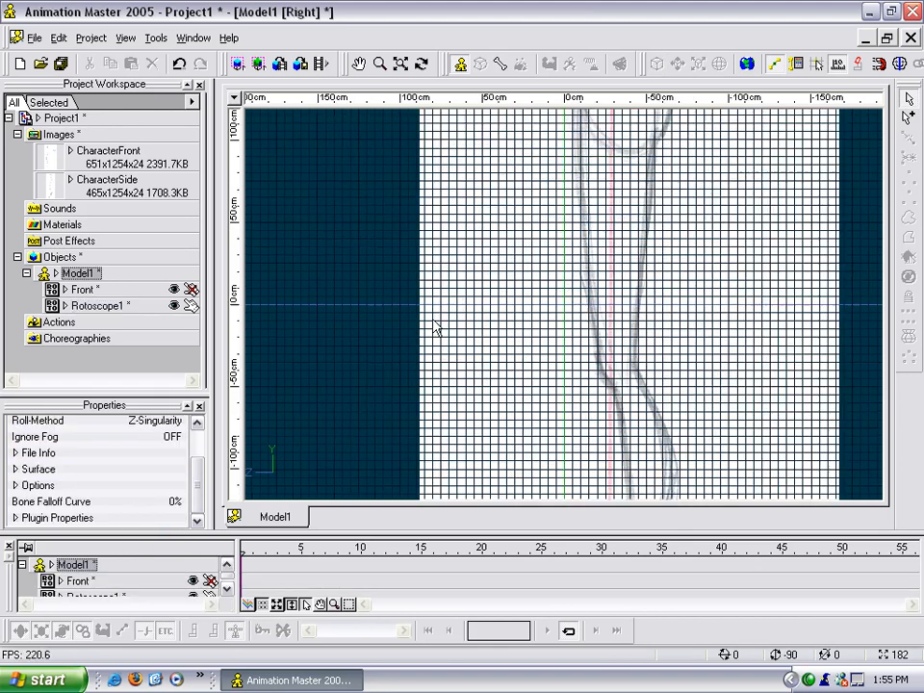
scroll(597, 319, down, 5)
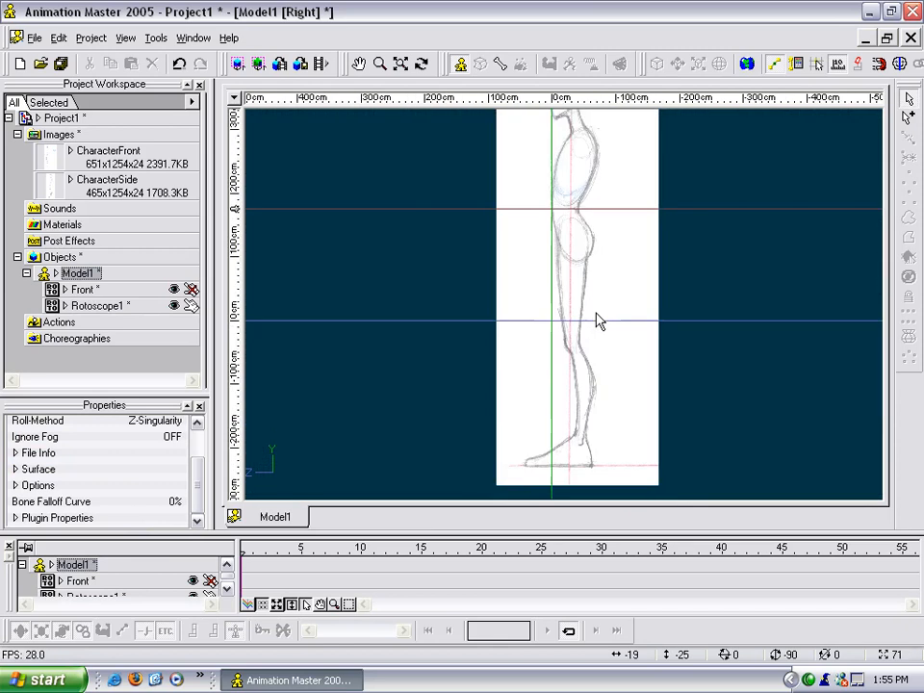
Set the side rotoscope's X scale to 429.17%, matching the Front rotoscope.
click(553, 306)
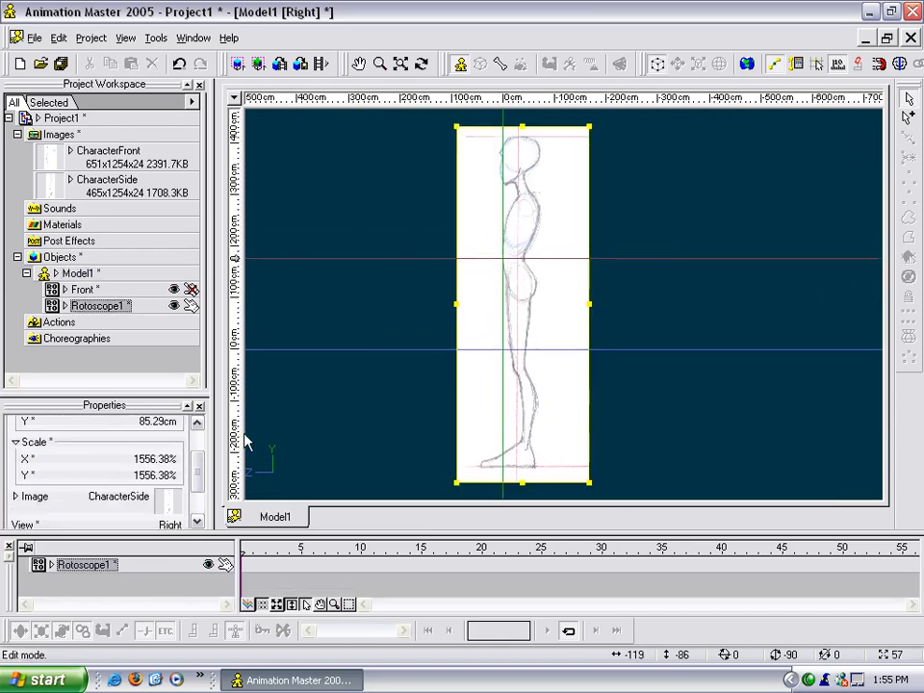
click(85, 291)
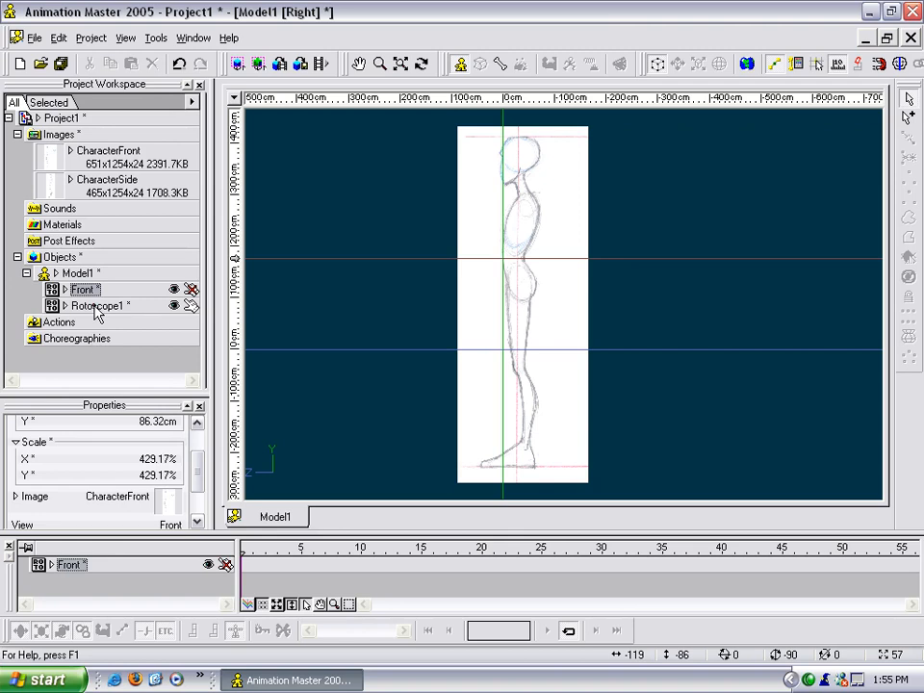
click(96, 307)
click(154, 459)
text(429)
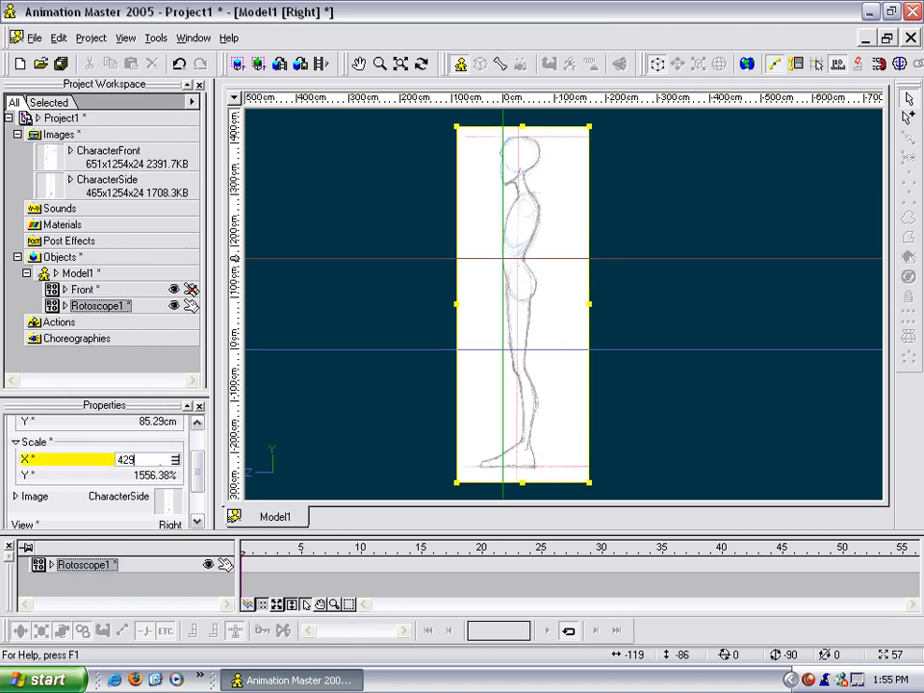
key(Return)
click(86, 291)
click(67, 306)
click(149, 460)
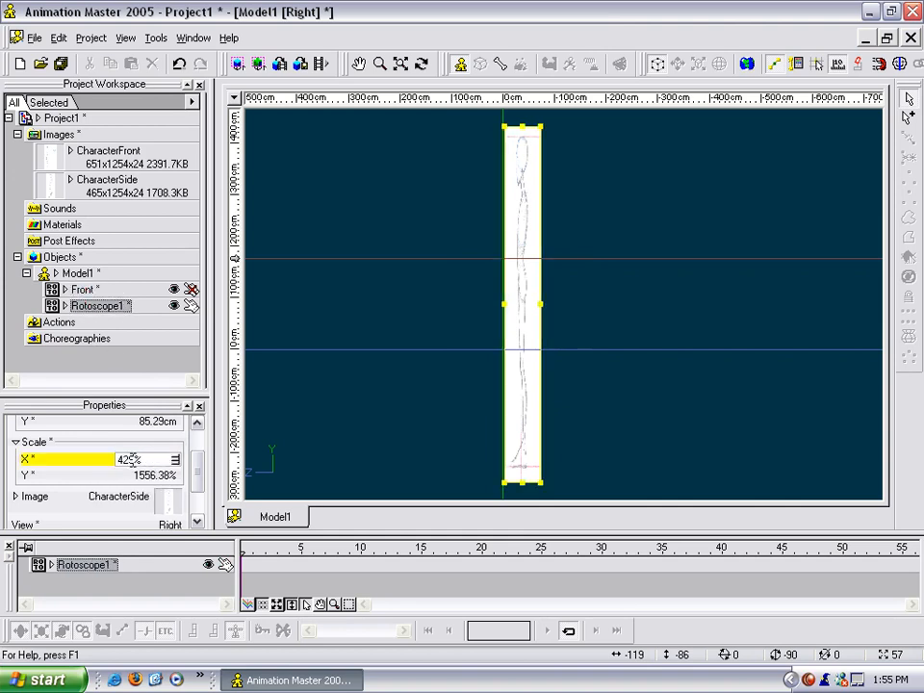
text(.17)
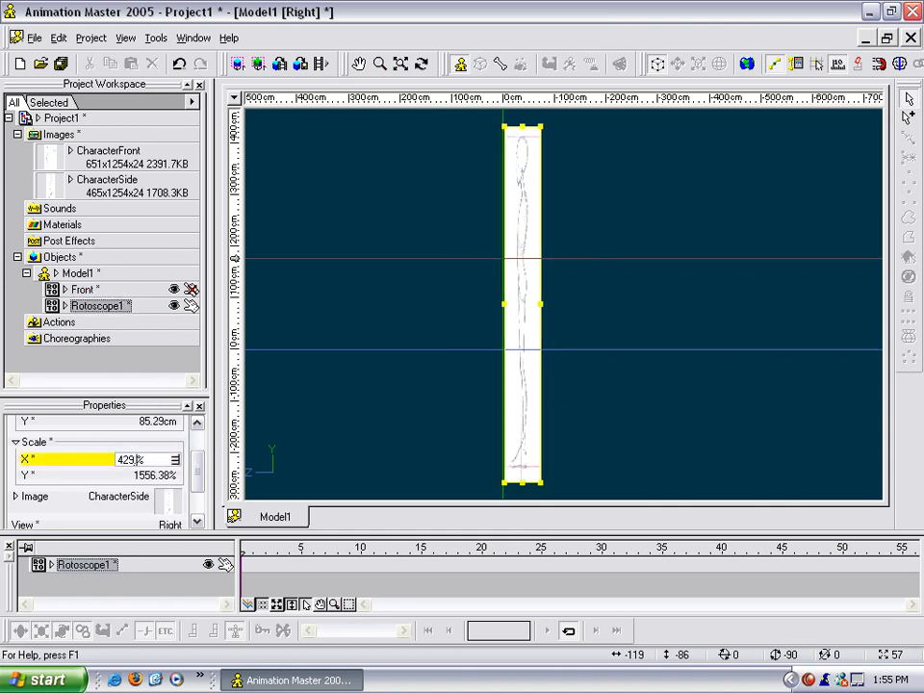
Set the side rotoscope's Y scale to 429.17%.
click(140, 475)
text(42)
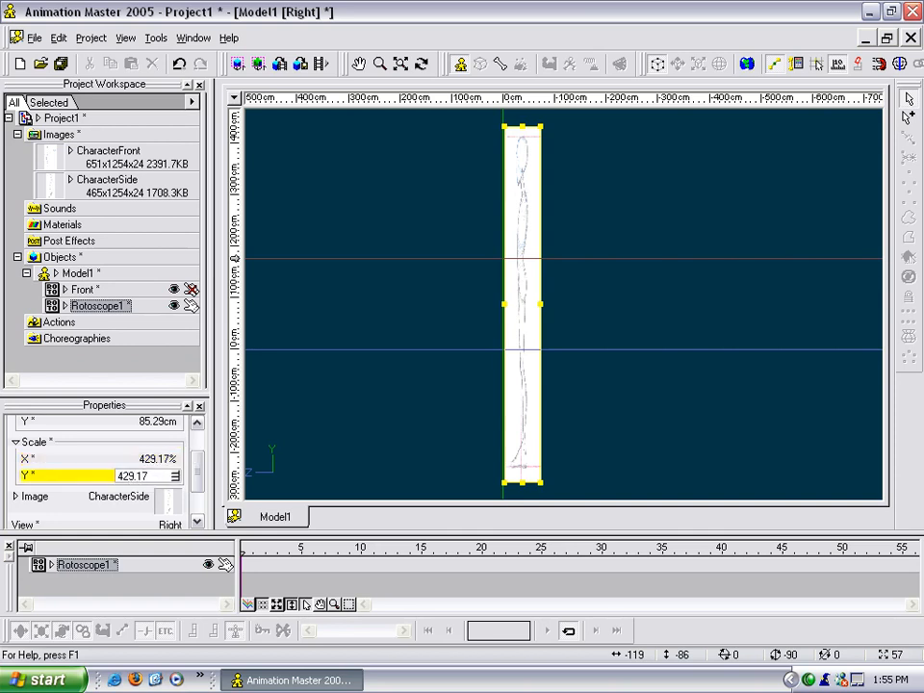
text(9.17)
key(Return)
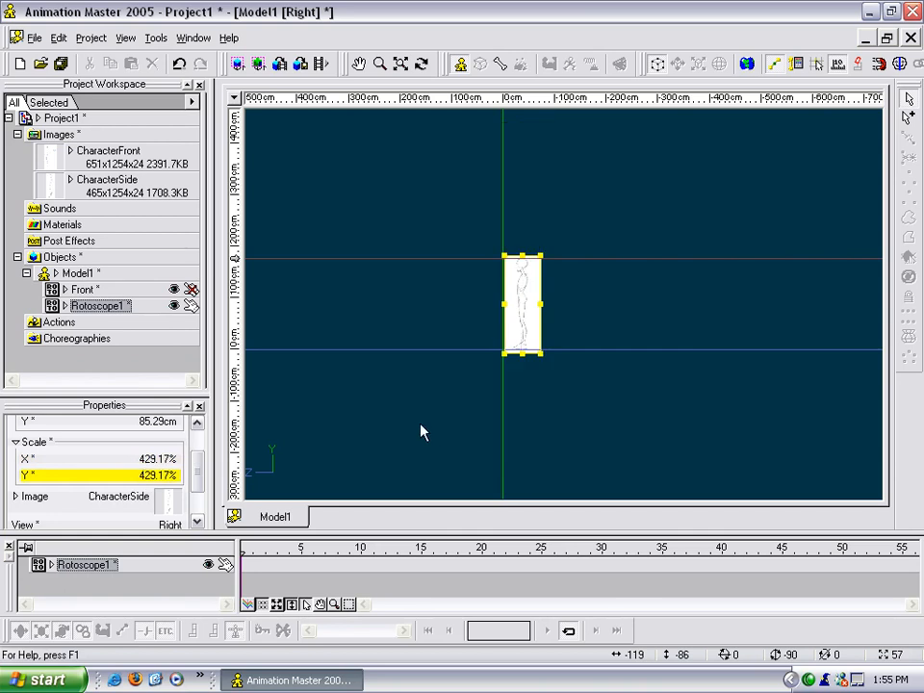
Copy the Front rotoscope's X translation to the side rotoscope by entering 36.75 cm.
click(82, 288)
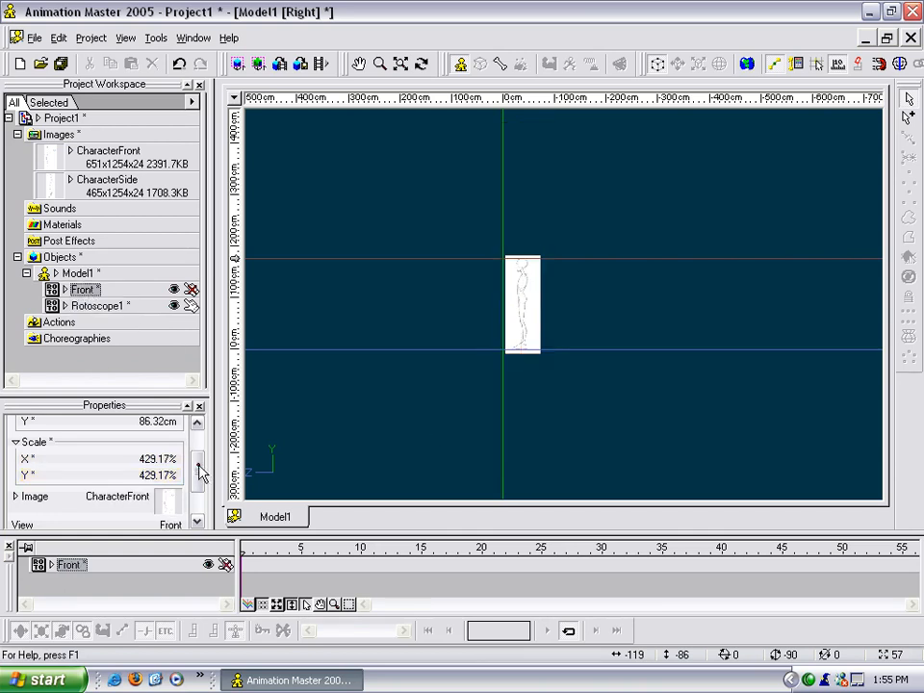
scroll(200, 460, up, 1)
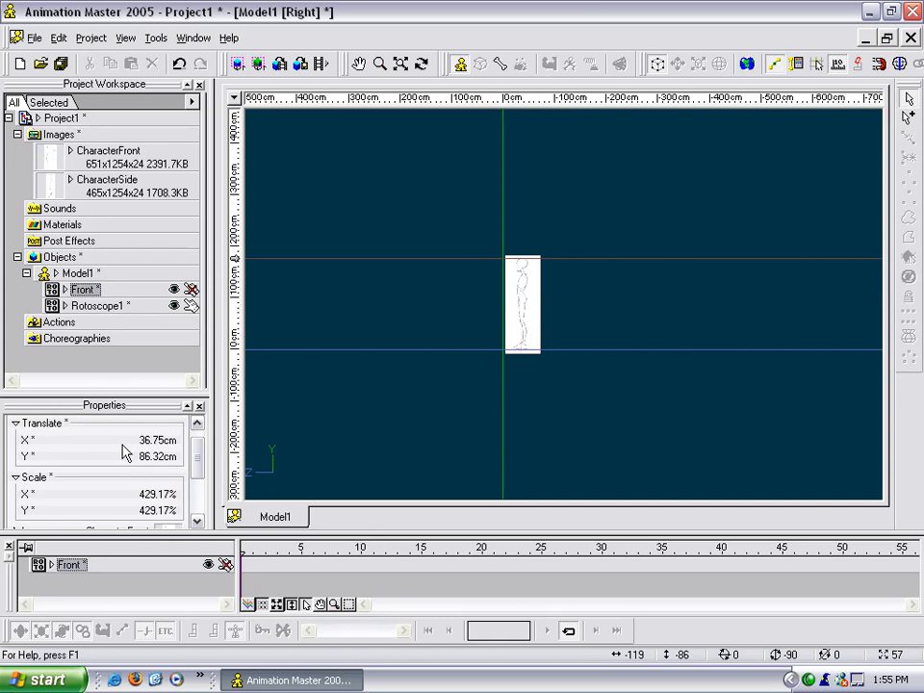
click(84, 306)
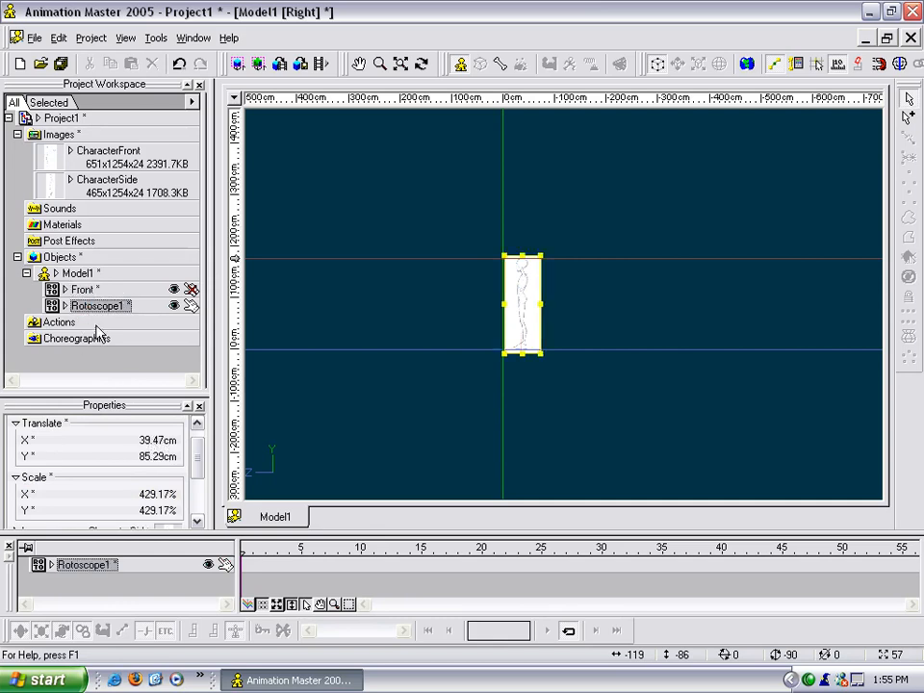
click(85, 290)
click(96, 306)
click(146, 434)
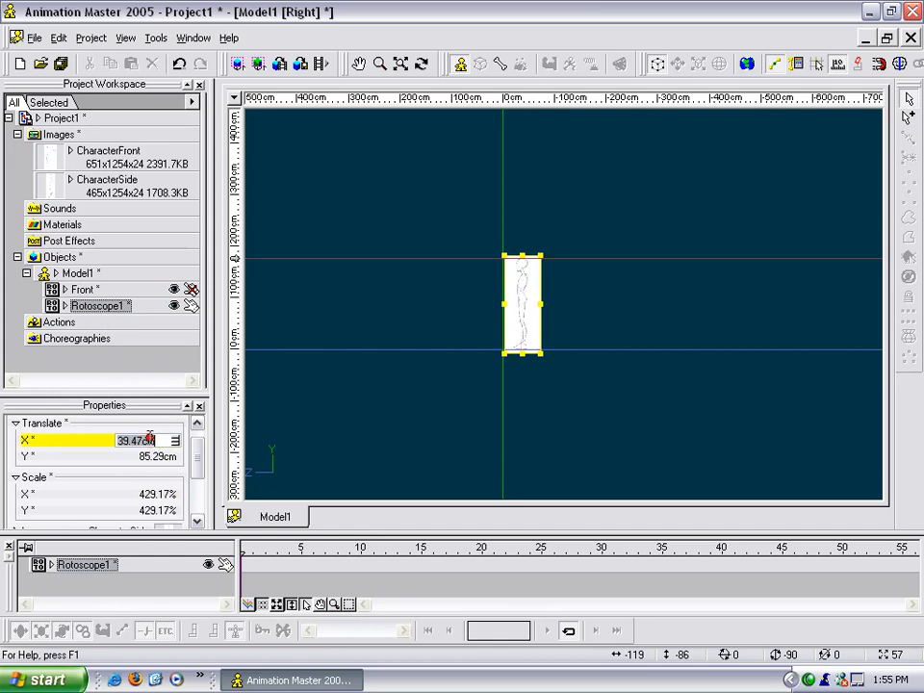
text(38.75)
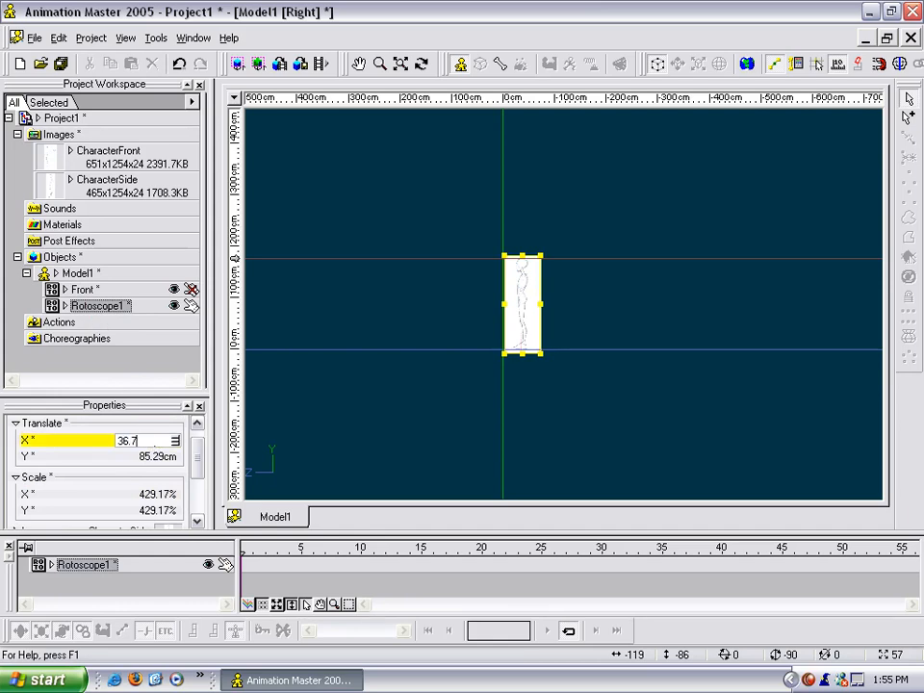
key(Return)
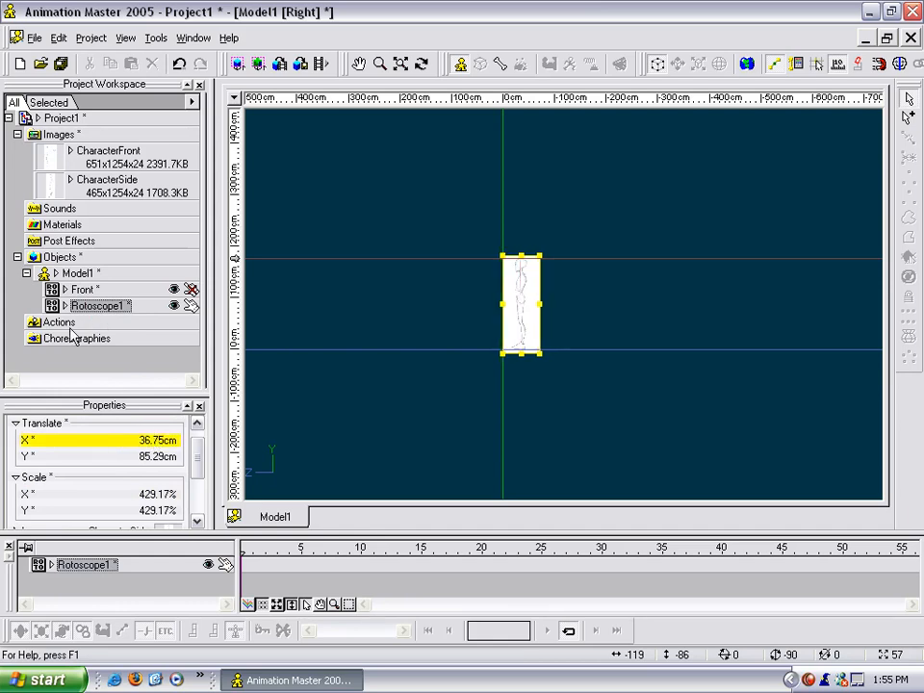
Set the side rotoscope's Y translation to 86.32 cm, matching the Front rotoscope.
click(77, 290)
click(86, 306)
click(82, 289)
click(86, 307)
click(159, 457)
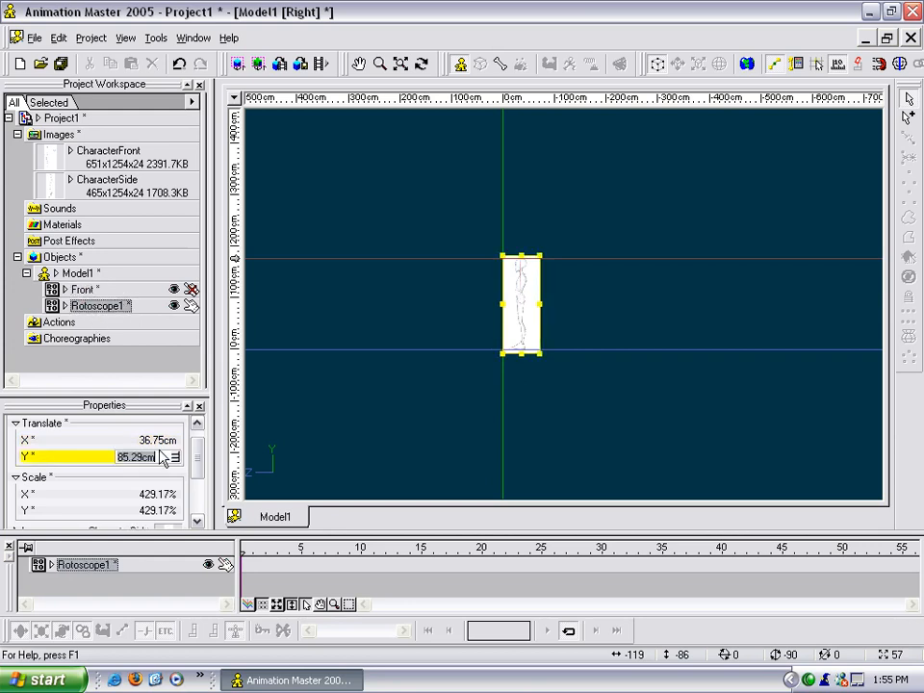
text(86.32)
key(Return)
Nudge the side rotoscope horizontally to an X translation of about 2.32 cm, putting the drawing's centre line on the vertical axis.
click(452, 425)
scroll(455, 429, up, 4)
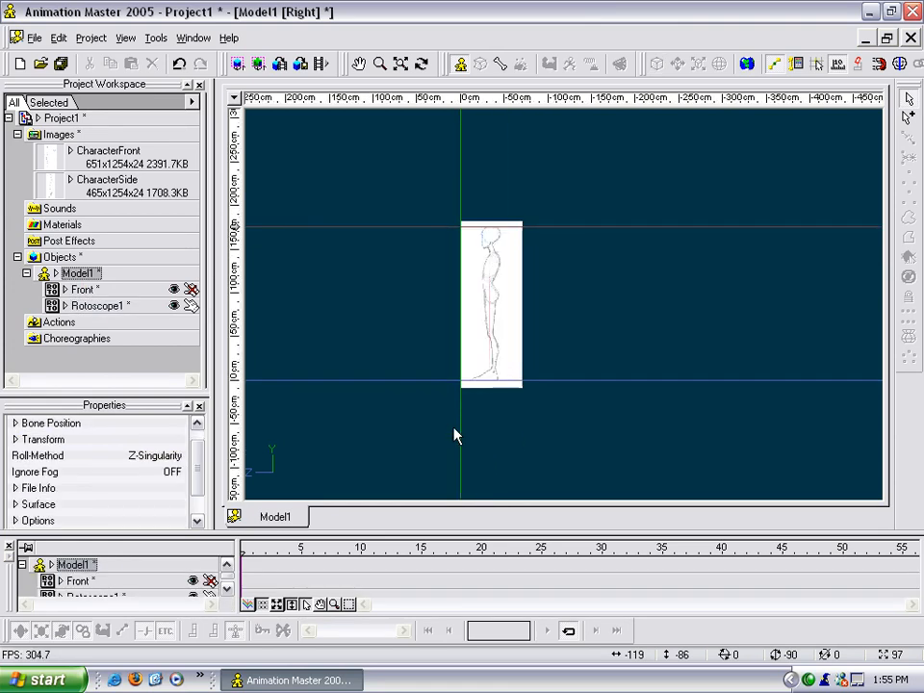
scroll(518, 358, up, 2)
middle_drag(409, 368, 514, 497)
scroll(532, 356, up, 4)
middle_drag(480, 329, 543, 336)
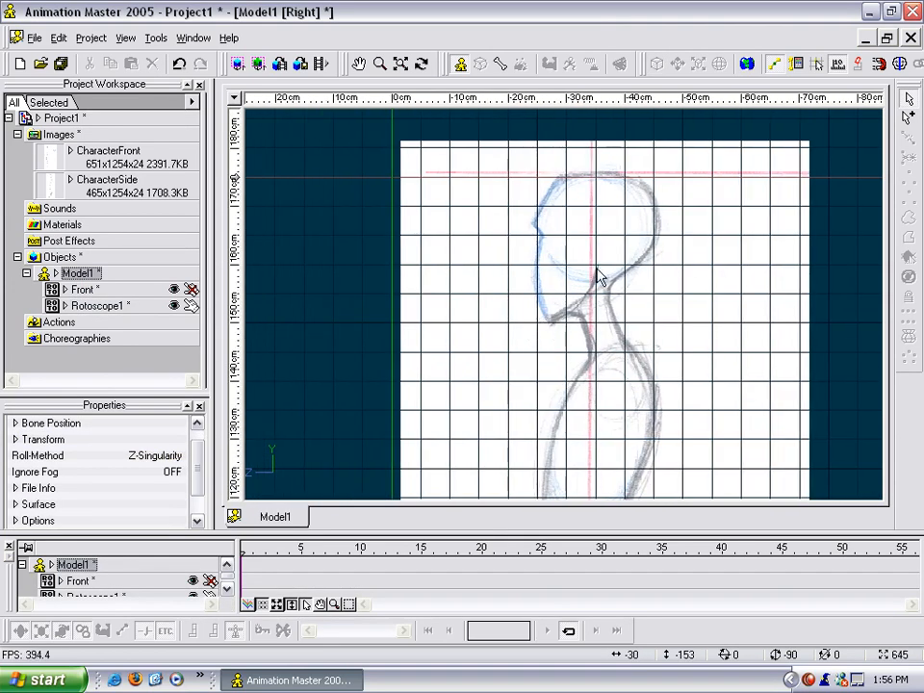
click(400, 275)
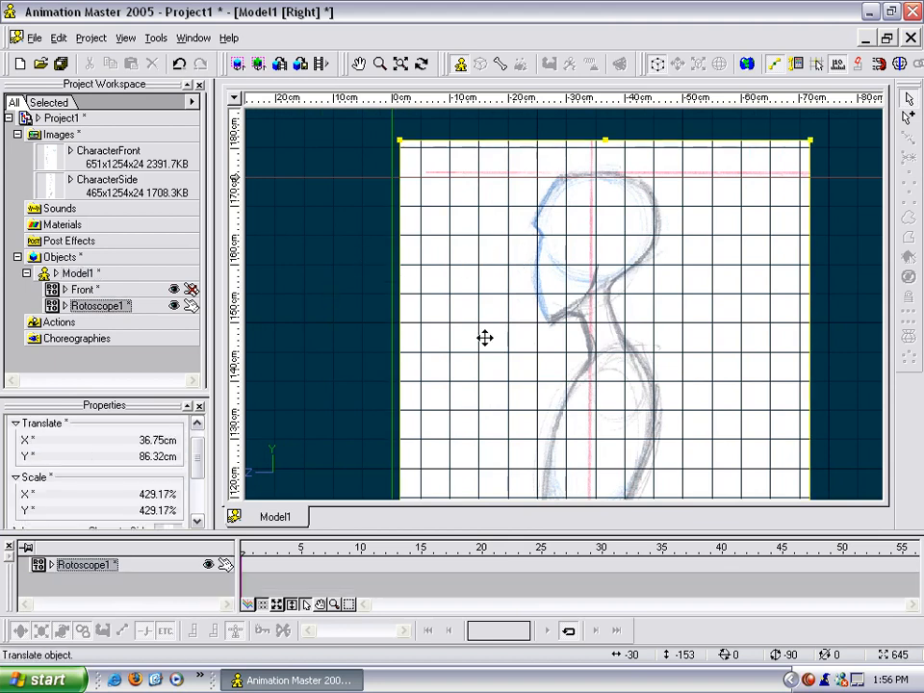
key(Left)
key(Left)
key(Left)
key(Left)
key(Left)
key(Left)
key(Left)
key(Left)
key(Left)
key(Left)
key(Left)
key(Left)
key(Left)
key(Left)
key(Left)
key(Left)
key(Left)
key(Left)
key(Left)
key(Left)
key(Left)
key(Left)
key(Left)
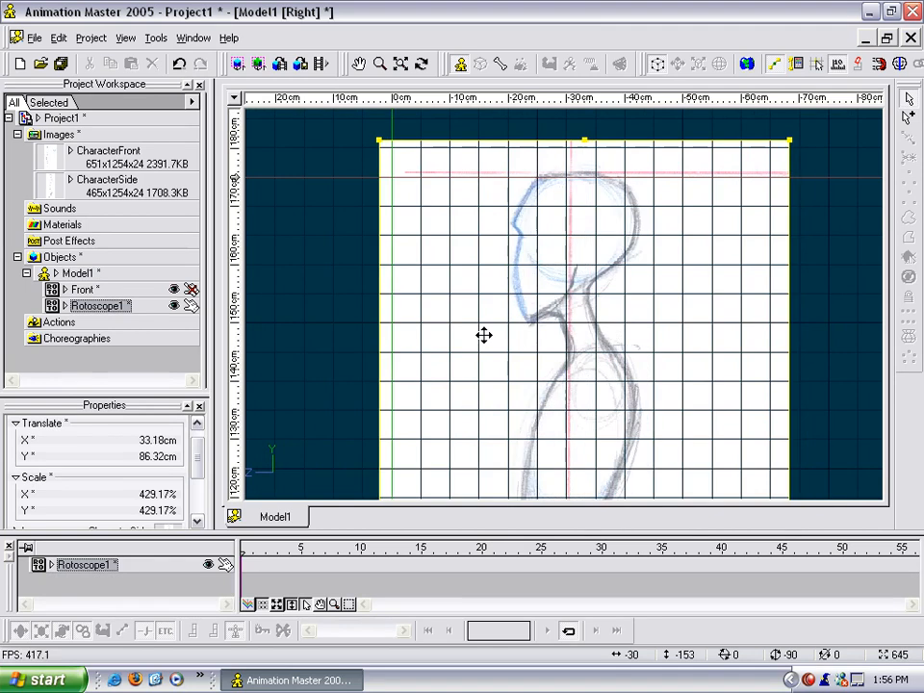
key(Left)
key(Left)
key(Left)
key(Left)
key(Left)
key(Left)
key(Left)
key(Left)
key(Left)
key(Left)
key(Left)
key(Left)
key(Left)
key(Left)
key(Left)
key(Left)
key(Left)
key(Left)
key(Left)
key(Left)
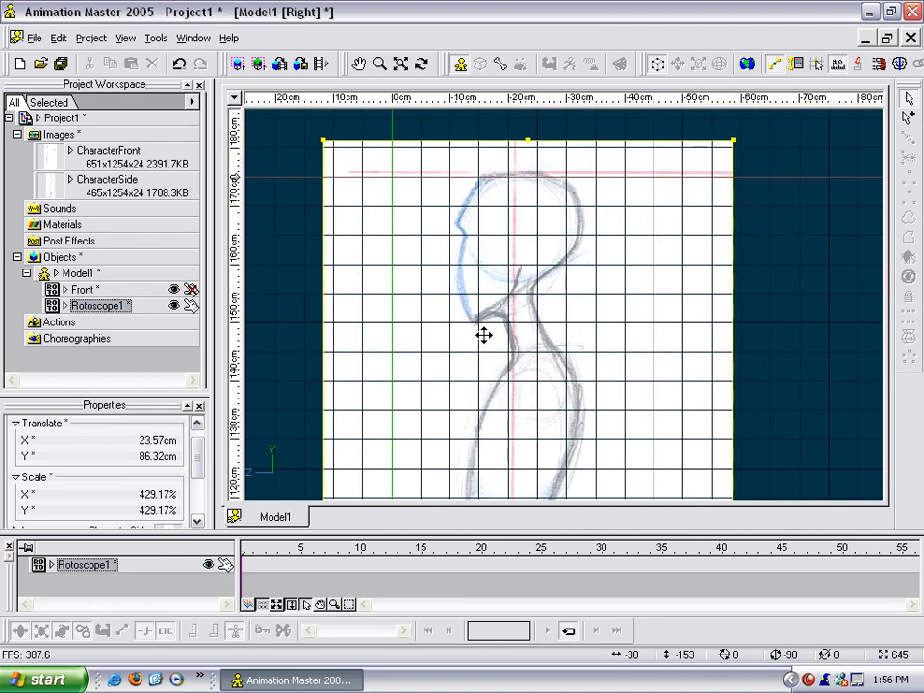
key(Left)
key(Left)
key(Left)
key(Left)
key(Left)
key(Left)
key(Left)
key(Left)
key(Left)
key(Left)
key(Left)
key(Left)
key(Left)
key(Left)
key(Left)
key(Left)
key(Left)
key(Left)
key(Left)
key(Left)
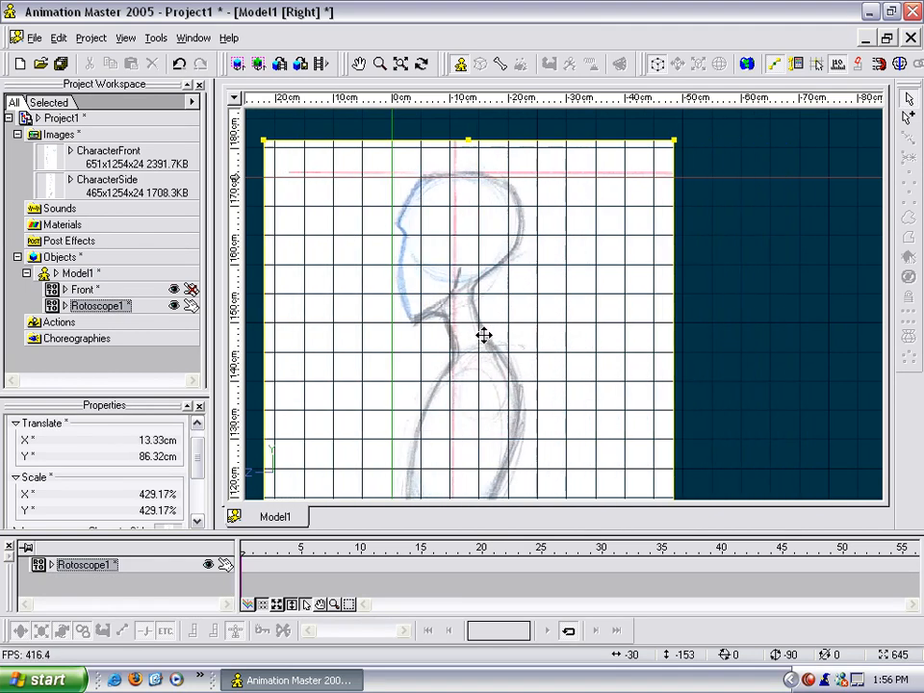
key(Left)
key(Left)
key(Left)
key(Left)
key(Left)
key(Left)
key(Left)
key(Left)
key(Left)
key(Left)
key(Left)
key(Left)
key(Left)
key(Left)
key(Left)
key(Left)
key(Left)
key(Left)
key(Left)
key(Left)
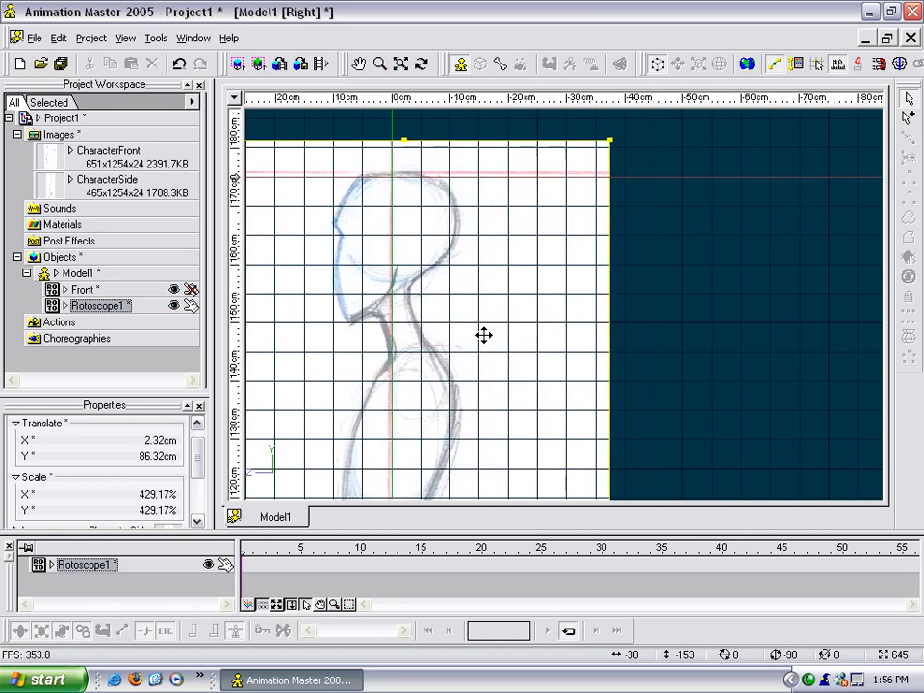
Inspect the side drawing's alignment with the vertical axis and the ground line, from the feet up to the head.
scroll(619, 303, down, 4)
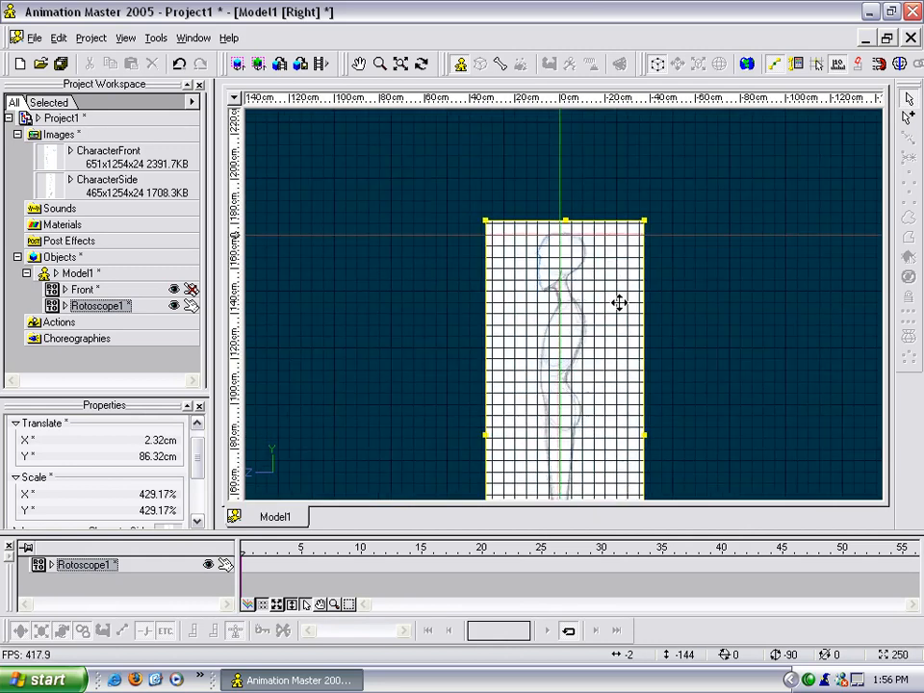
right_drag(601, 375, 600, 207)
scroll(583, 285, up, 5)
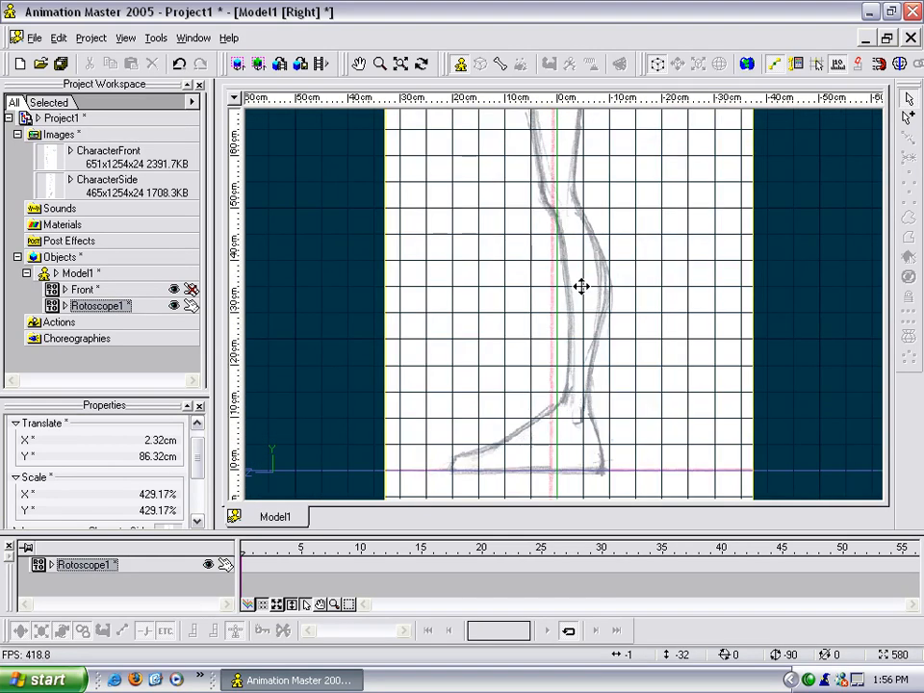
scroll(582, 286, down, 3)
middle_drag(596, 212, 588, 346)
middle_drag(594, 245, 592, 309)
scroll(588, 342, up, 5)
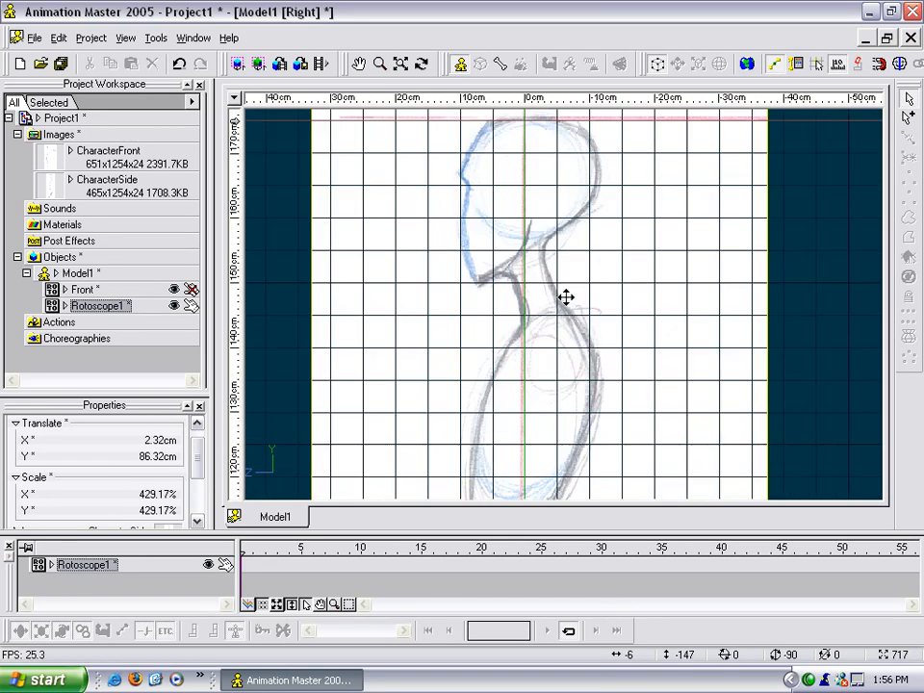
scroll(564, 298, down, 3)
scroll(564, 298, down, 3)
middle_drag(568, 335, 552, 186)
middle_drag(561, 315, 552, 388)
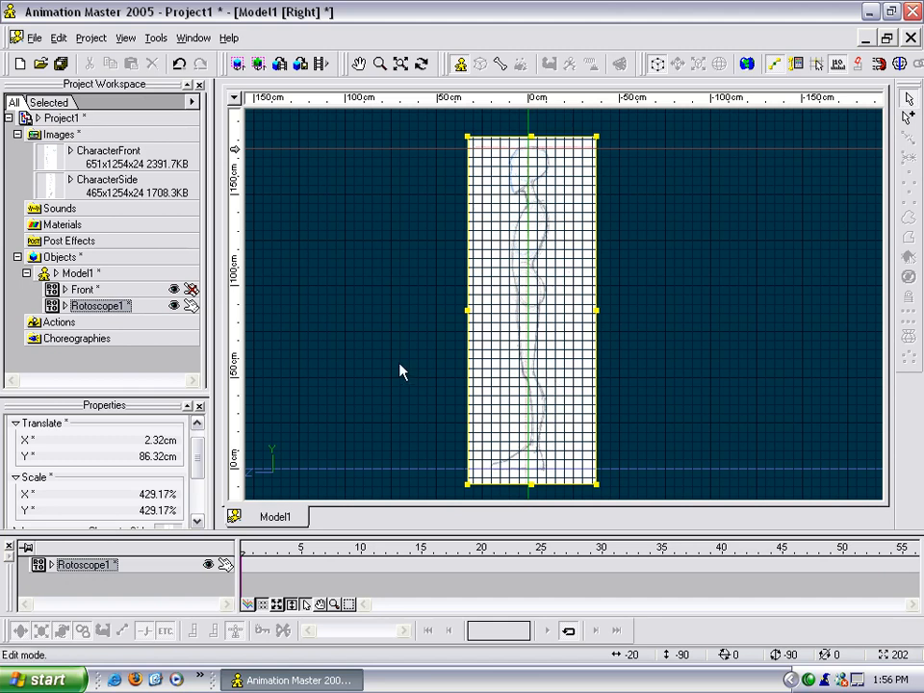
Make the side rotoscope unpickable and rename it as Right Side.
click(191, 305)
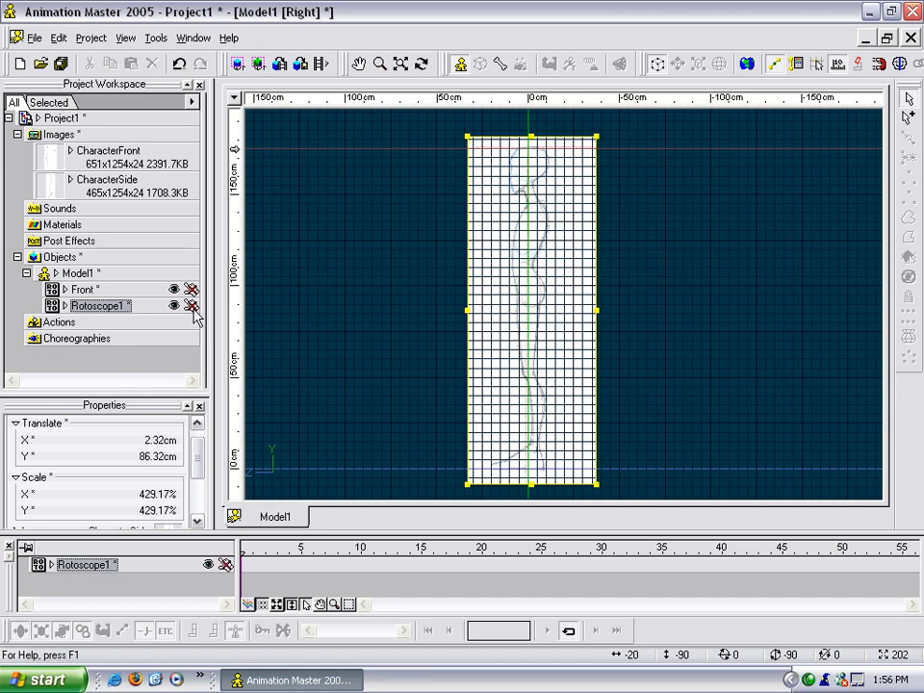
right_click(108, 306)
click(159, 313)
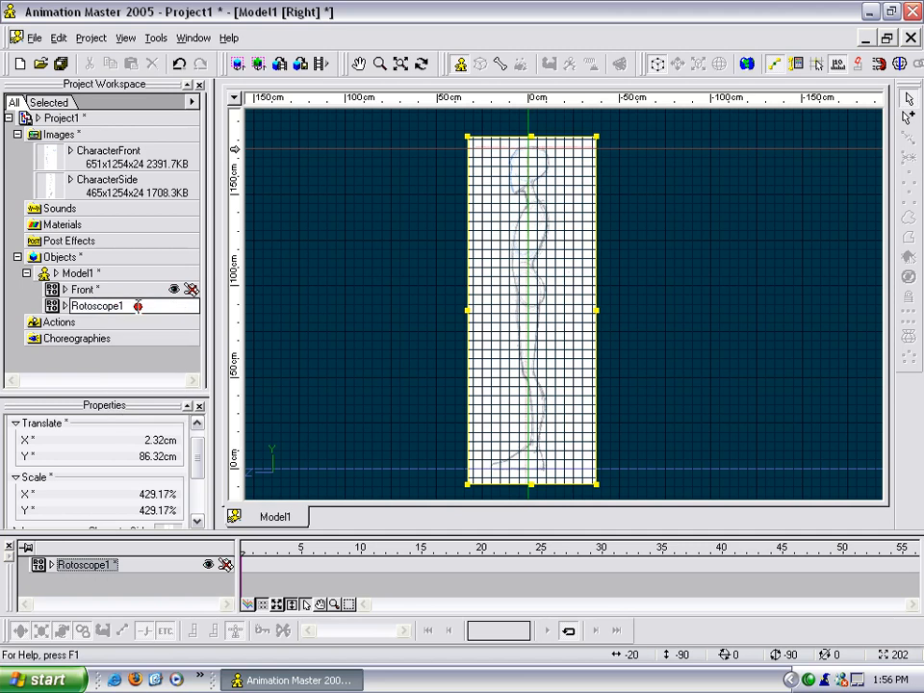
text(Right Side)
key(Return)
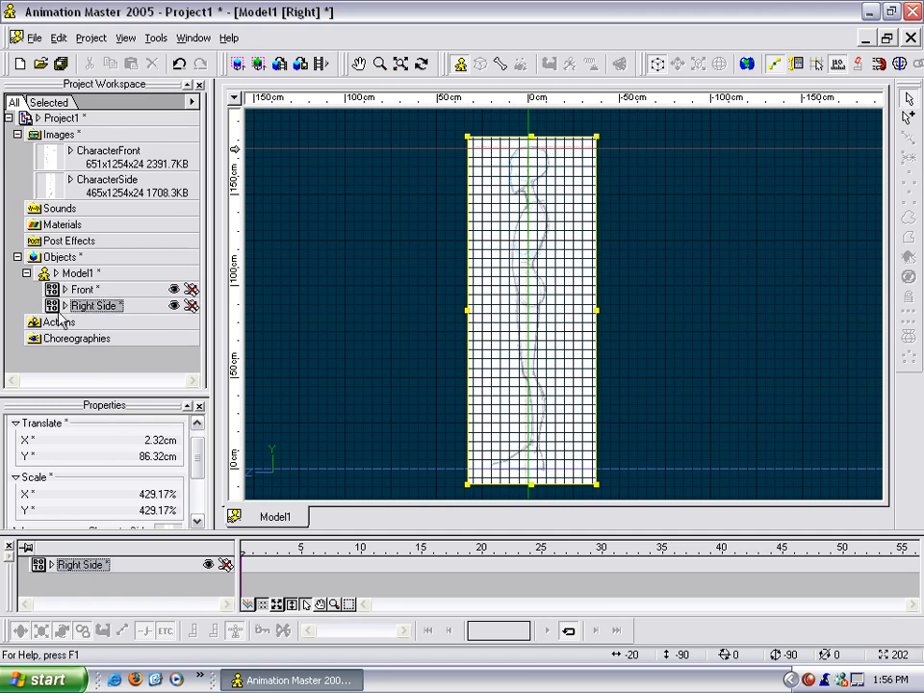
Rename the Right Side rotoscope as Left Side and check the drawings in the front and right views.
click(91, 306)
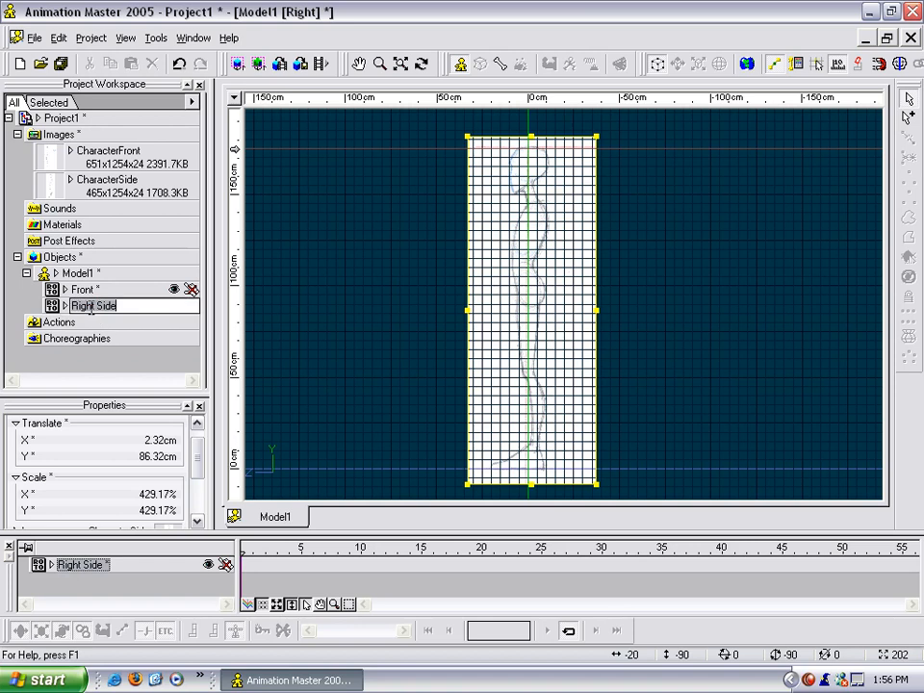
drag(96, 306, 9, 314)
text(Left)
key(Return)
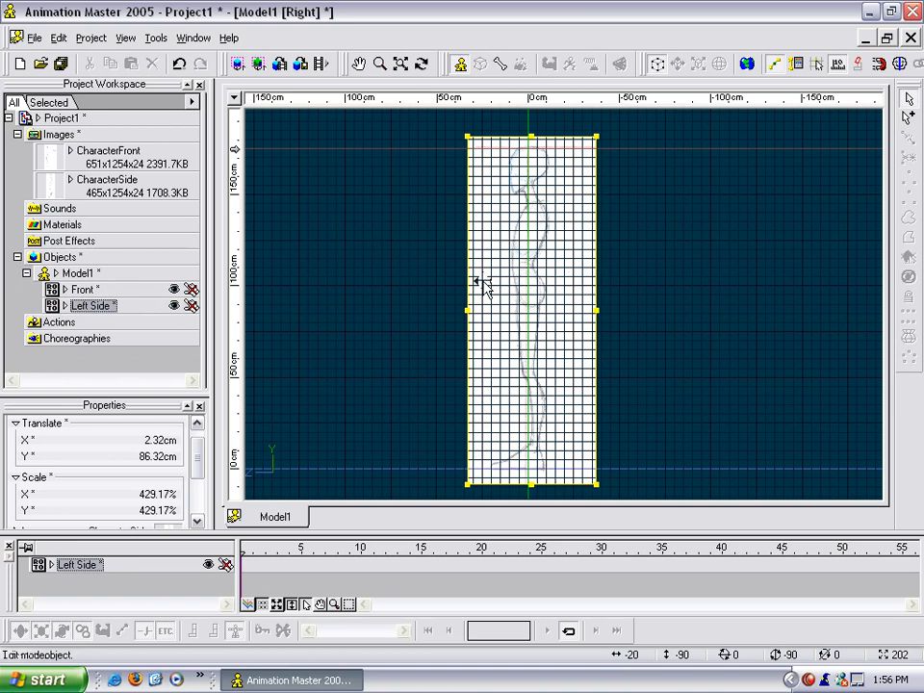
key(1)
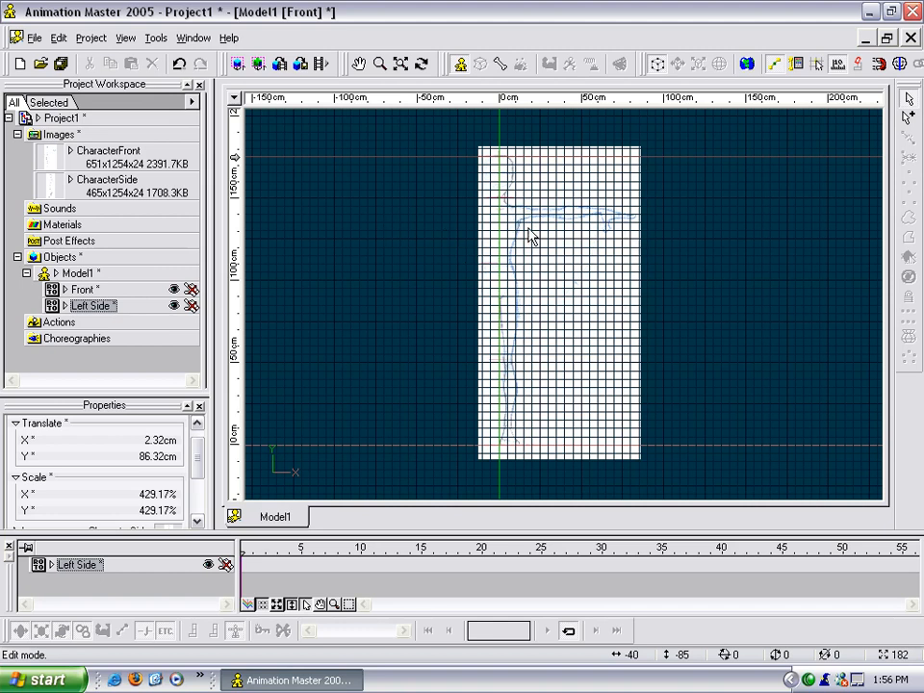
key(4)
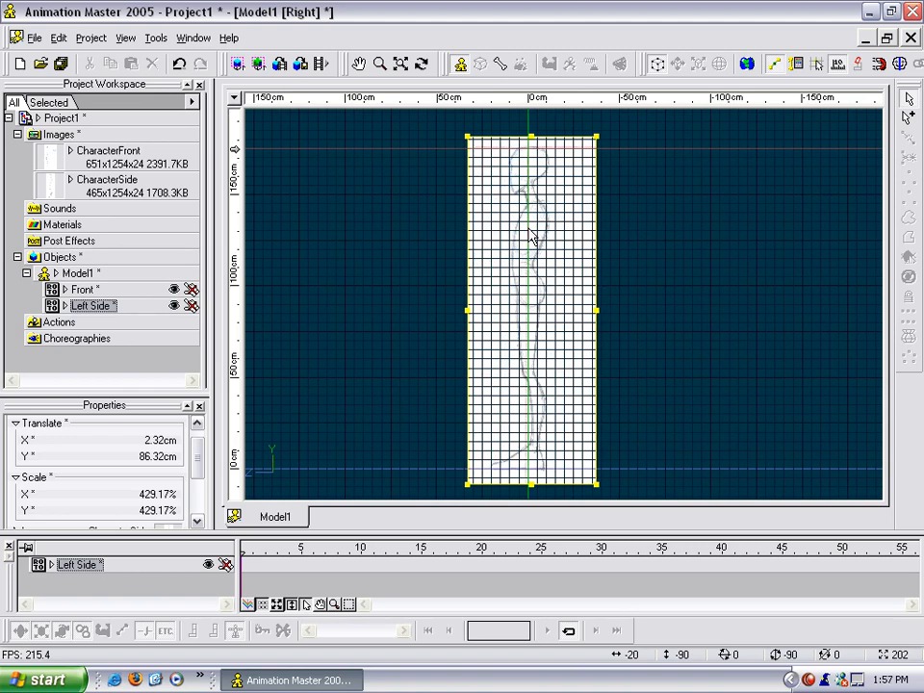
Add a second rotoscope to Model1 using the CharacterSide image.
click(405, 242)
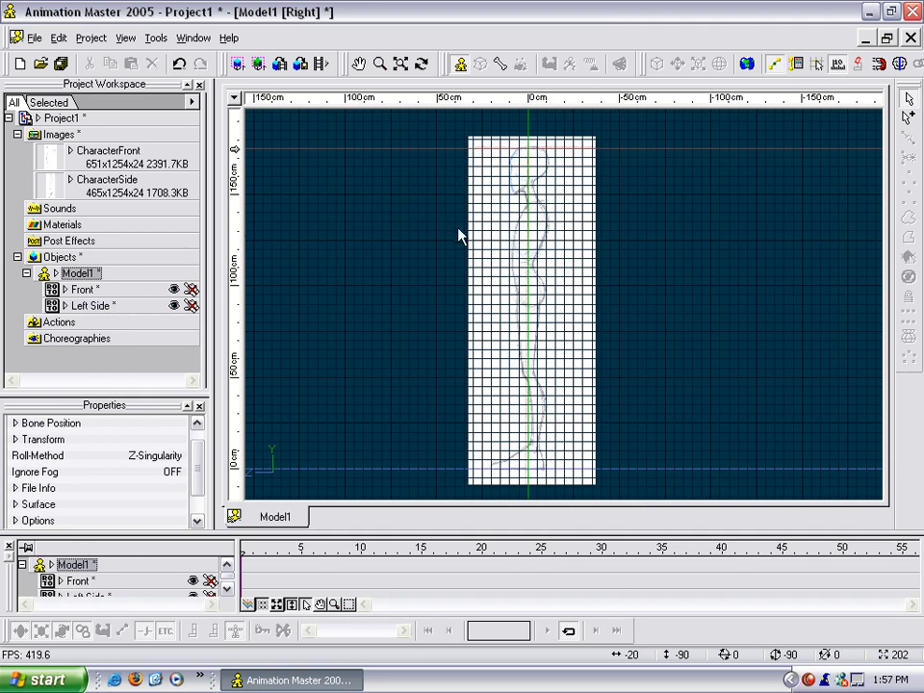
right_click(81, 278)
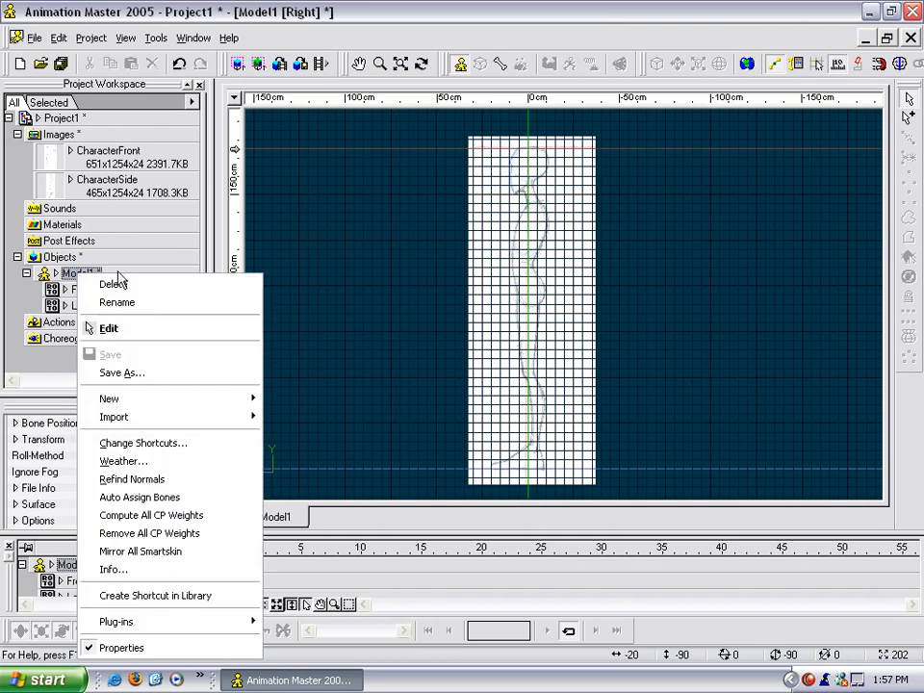
mouse_move(245, 418)
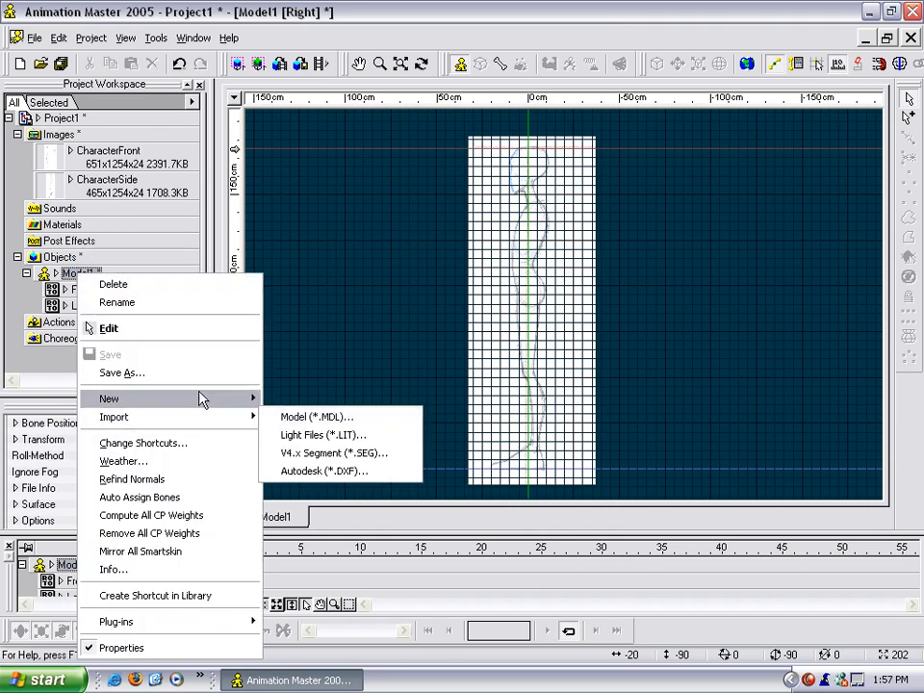
mouse_move(198, 399)
mouse_move(294, 422)
click(432, 420)
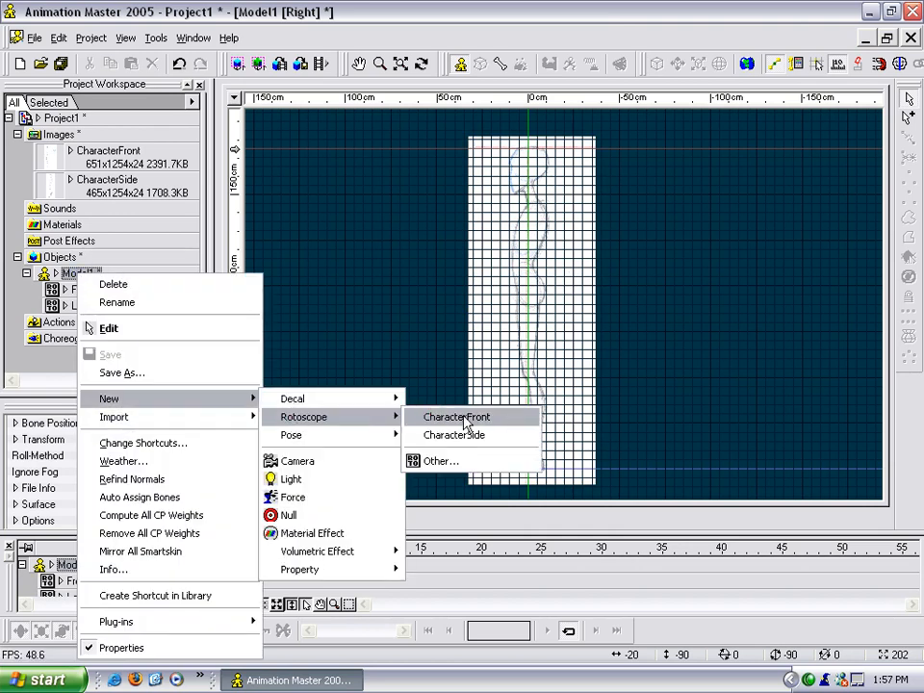
Assign the new side rotoscope to the Left view and show the whole drawing in that view.
drag(199, 469, 197, 479)
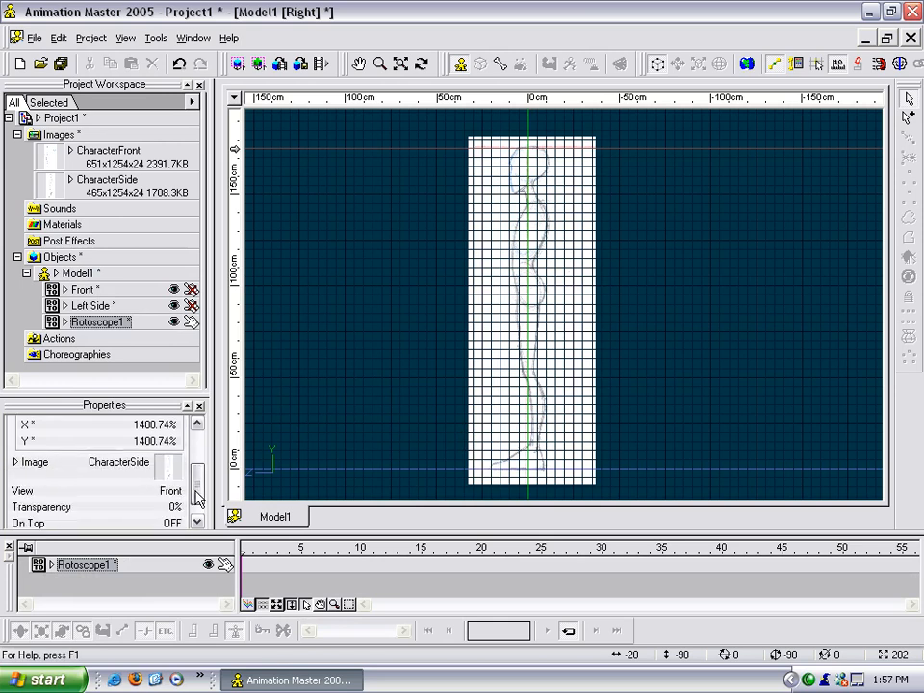
click(164, 490)
click(177, 489)
click(156, 530)
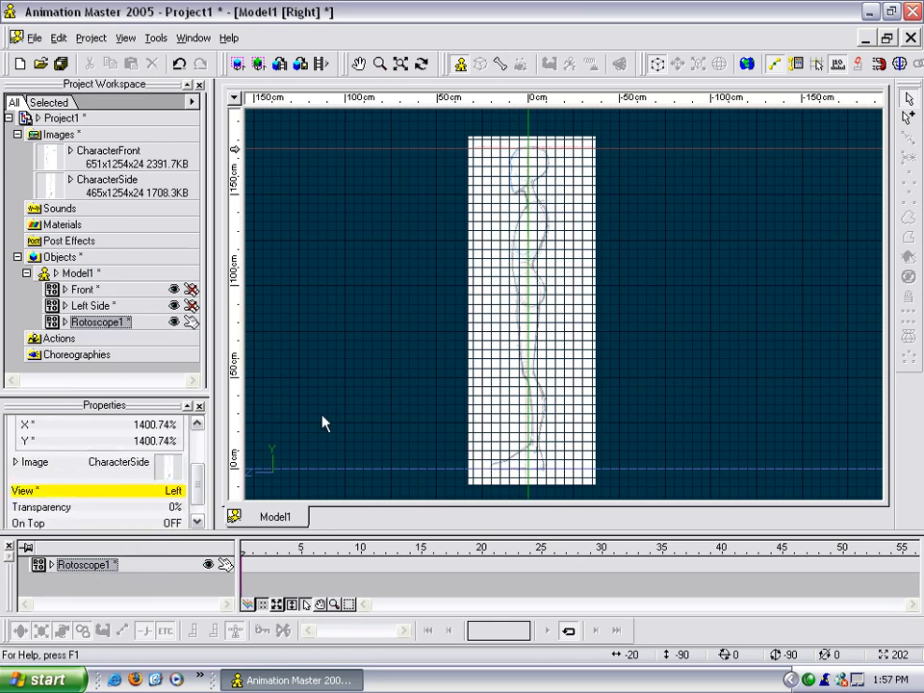
key(4)
scroll(449, 262, down, 10)
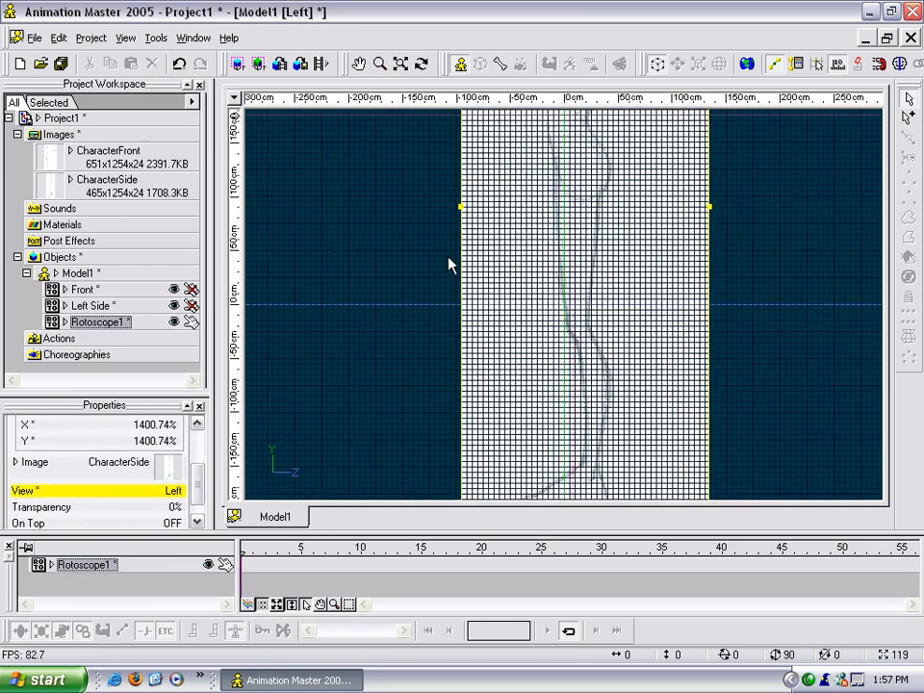
drag(449, 263, 454, 306)
Set the new rotoscope's X translation to 2.32 cm, matching the Left Side rotoscope.
click(97, 305)
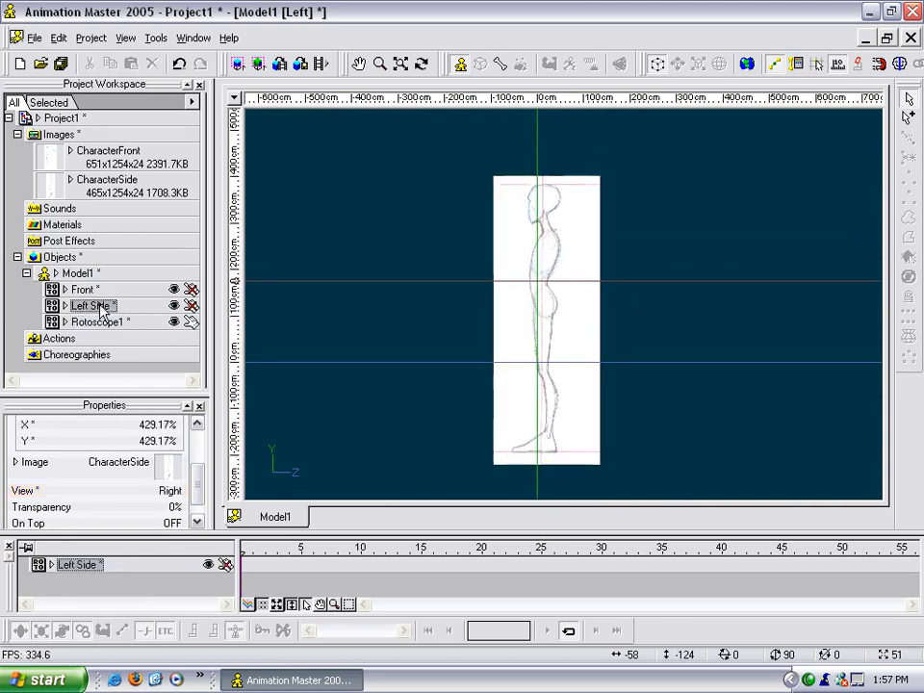
drag(200, 493, 200, 466)
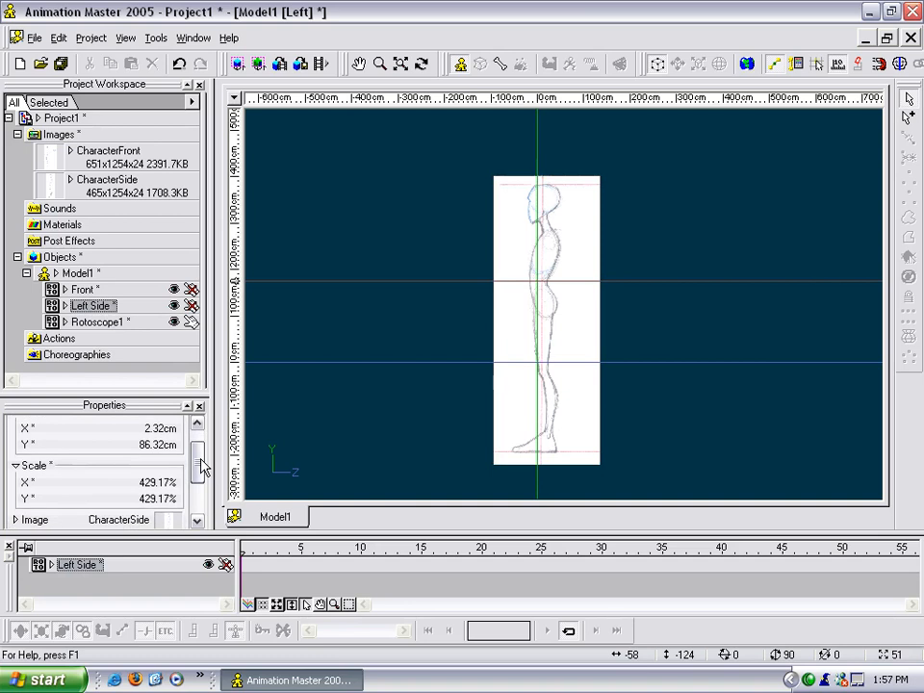
click(99, 327)
click(154, 428)
text(2.32)
key(Return)
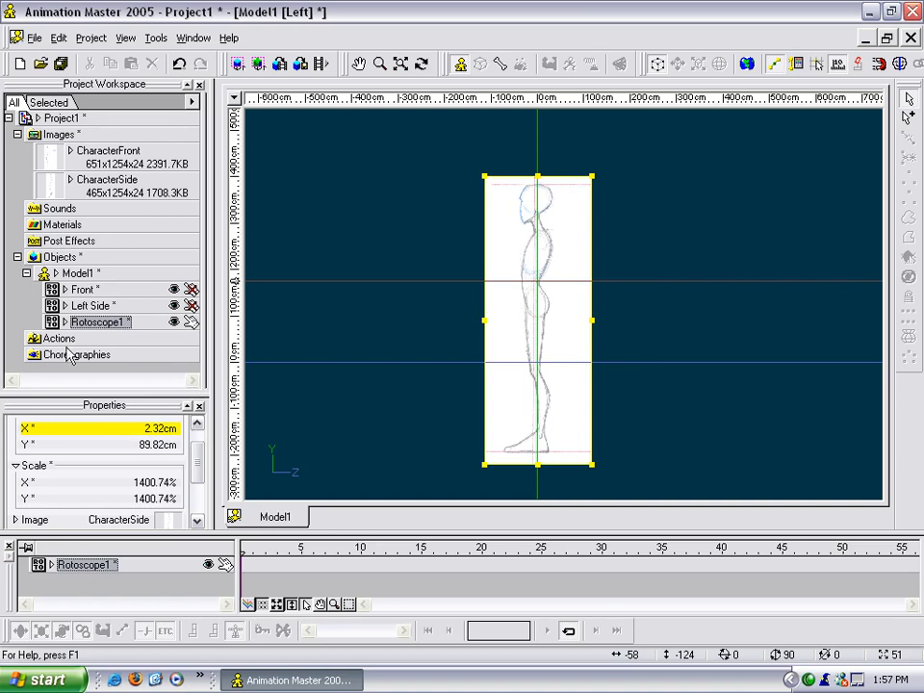
Set the new rotoscope's X and Y scale to 429.17%, matching the Left Side rotoscope.
click(93, 307)
click(96, 322)
click(93, 306)
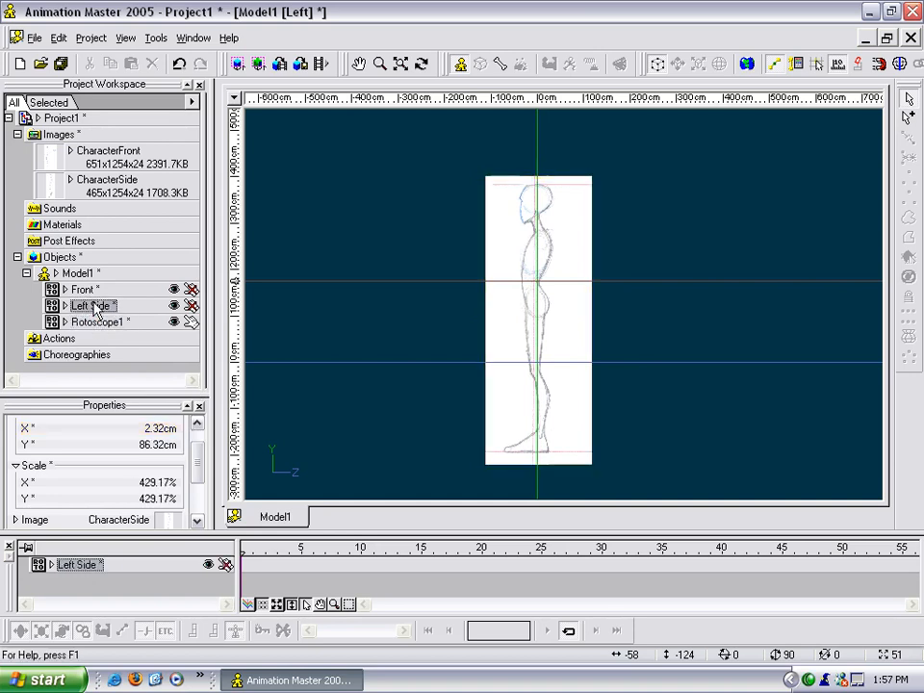
click(96, 322)
click(152, 481)
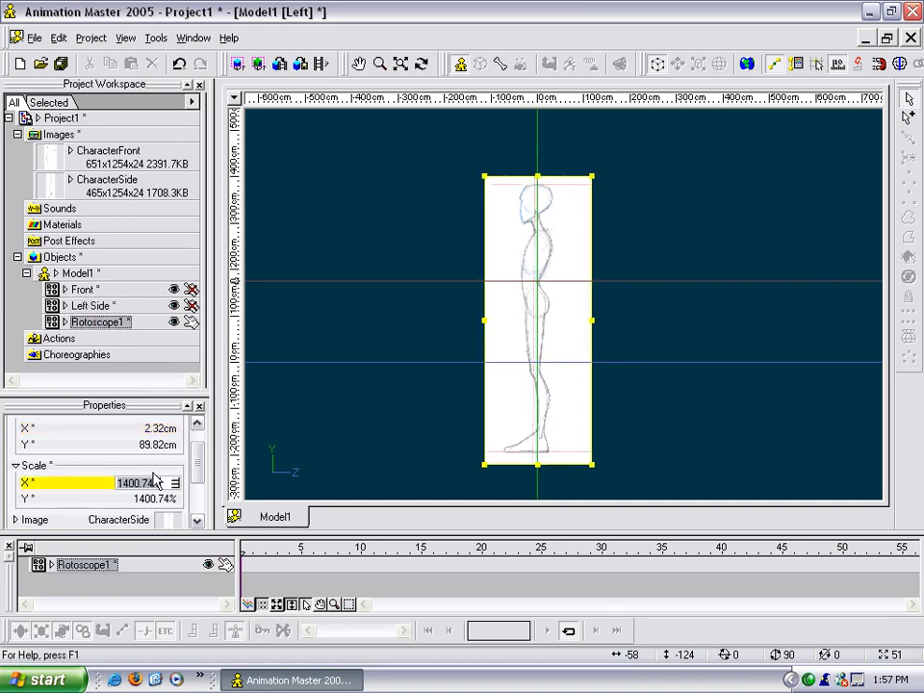
text(429)
key(Return)
click(154, 498)
text(4)
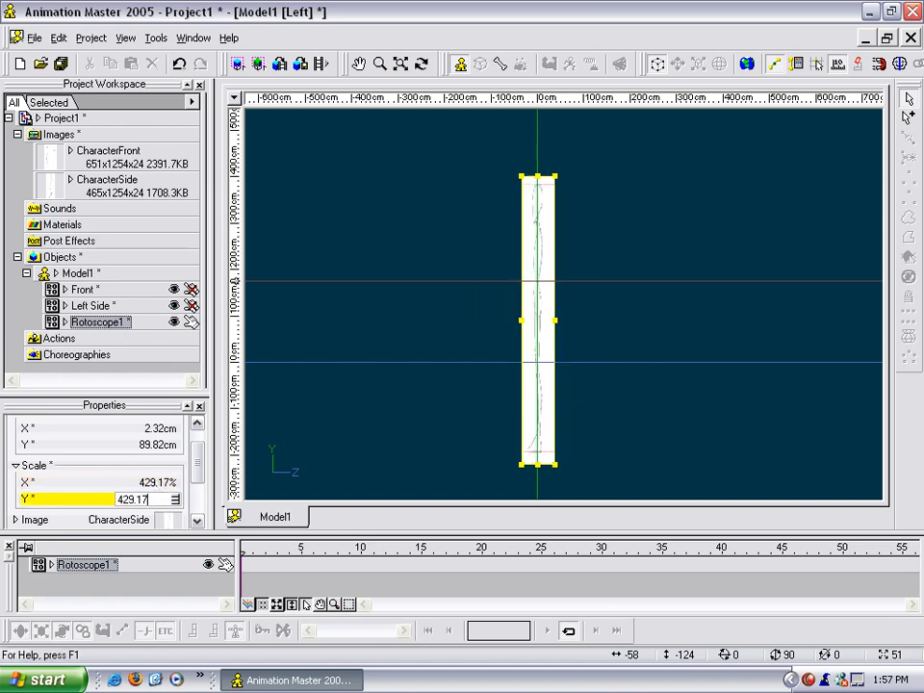
key(Return)
scroll(469, 392, up, 5)
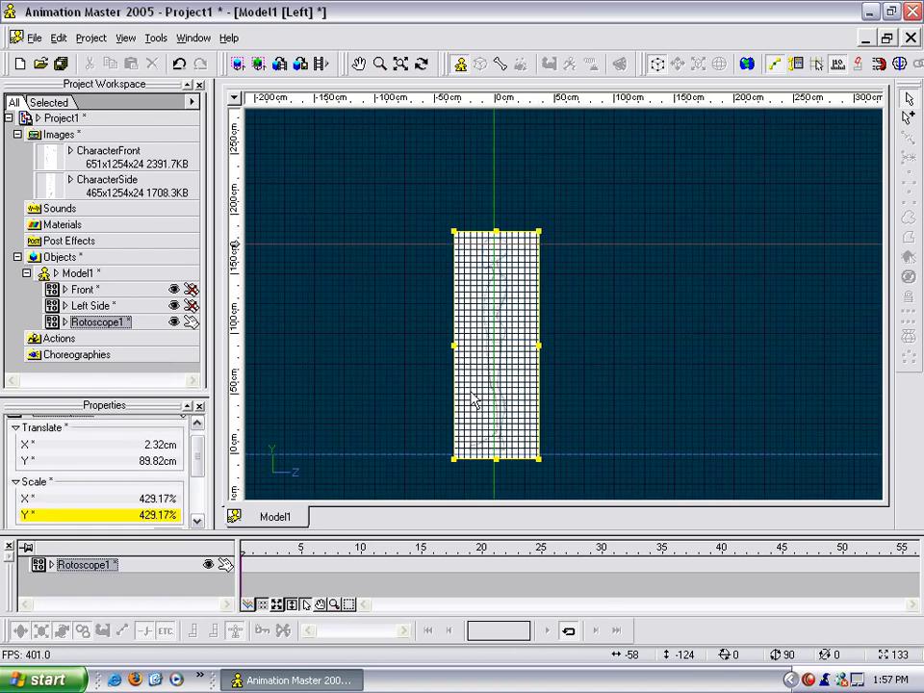
middle_drag(463, 392, 509, 346)
Set the new rotoscope's Y translation to 86.32 cm, matching the Left Side rotoscope.
click(94, 306)
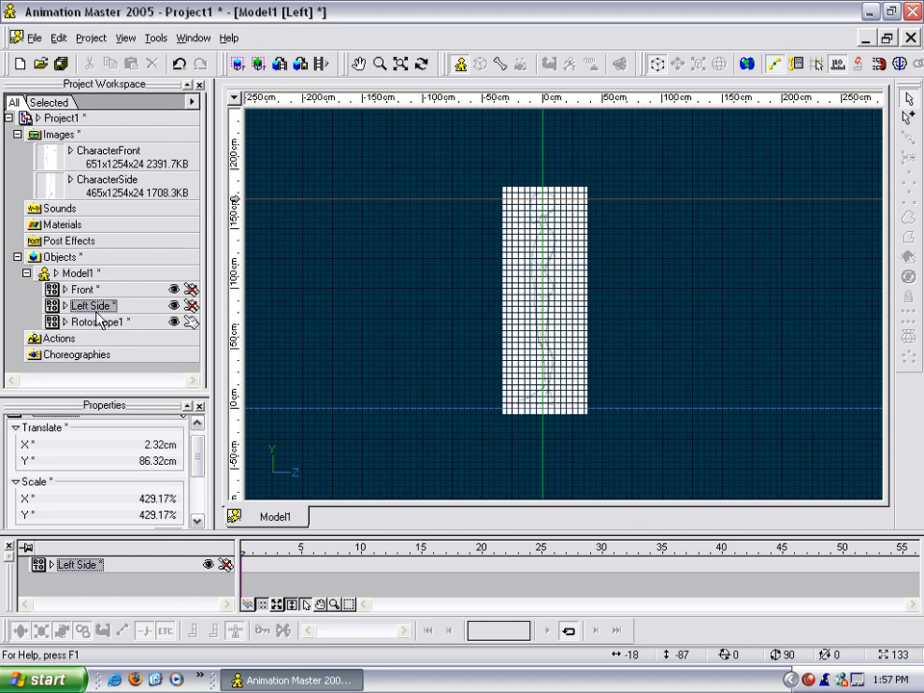
click(99, 321)
click(148, 461)
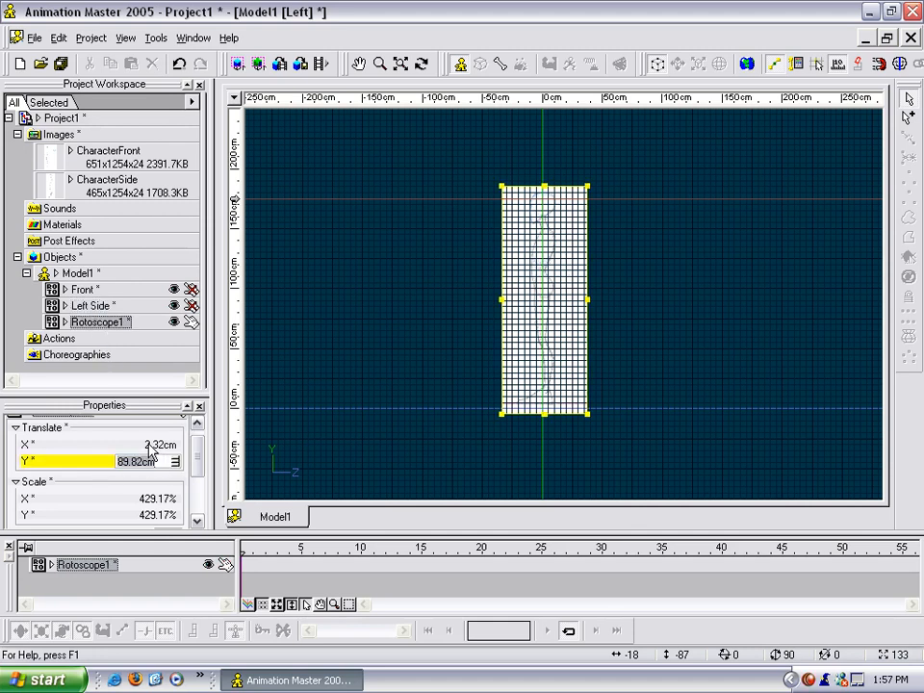
text(86.32)
key(Return)
click(423, 305)
scroll(404, 304, up, 3)
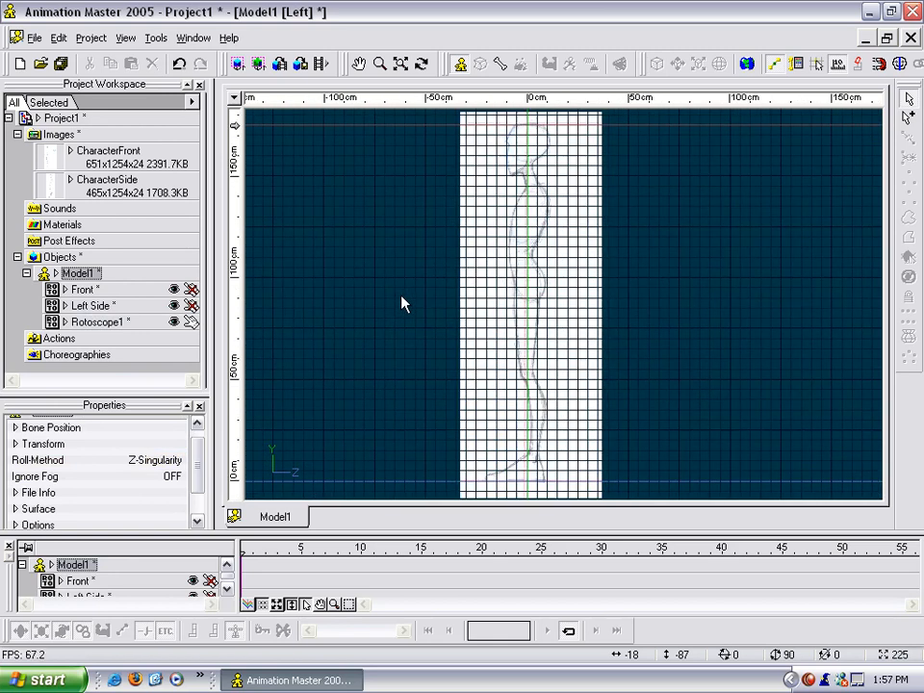
scroll(412, 336, down, 5)
middle_drag(449, 352, 448, 311)
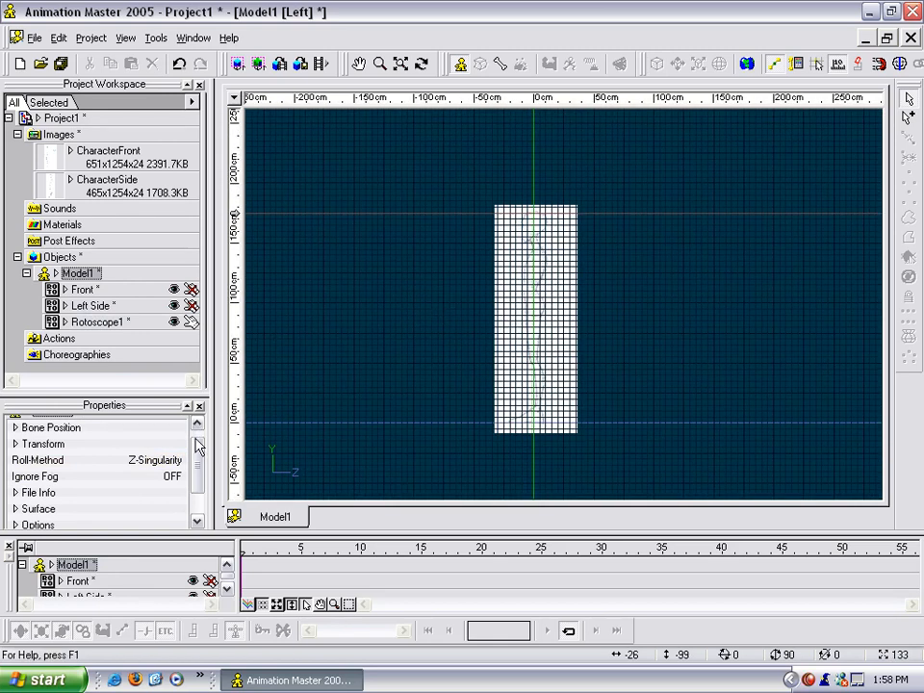
Mirror the new rotoscope horizontally by setting its X scale to -429.17%.
click(106, 322)
scroll(203, 456, down, 2)
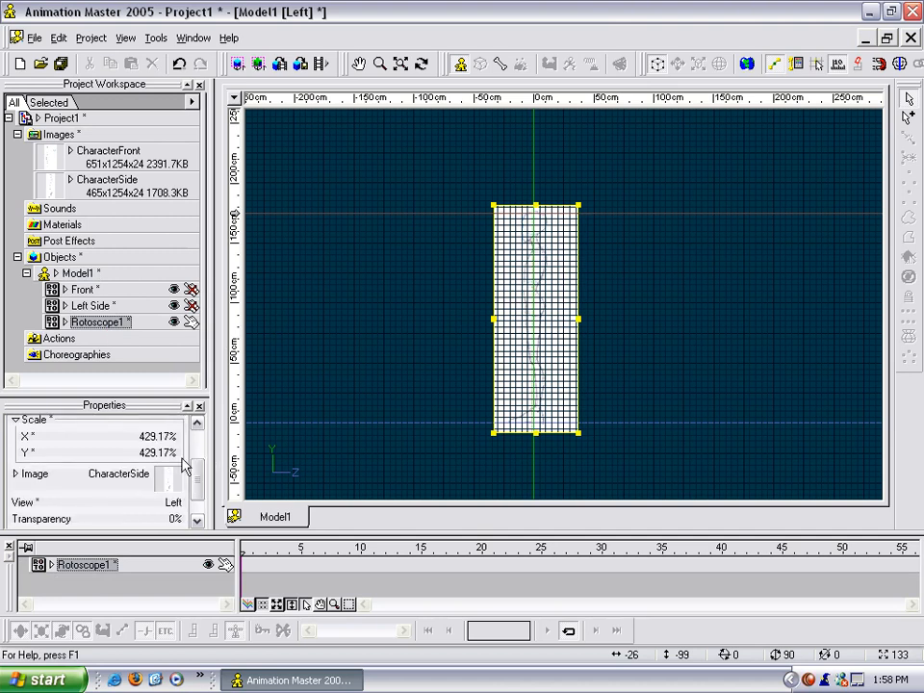
click(137, 438)
click(120, 438)
text(-)
key(Return)
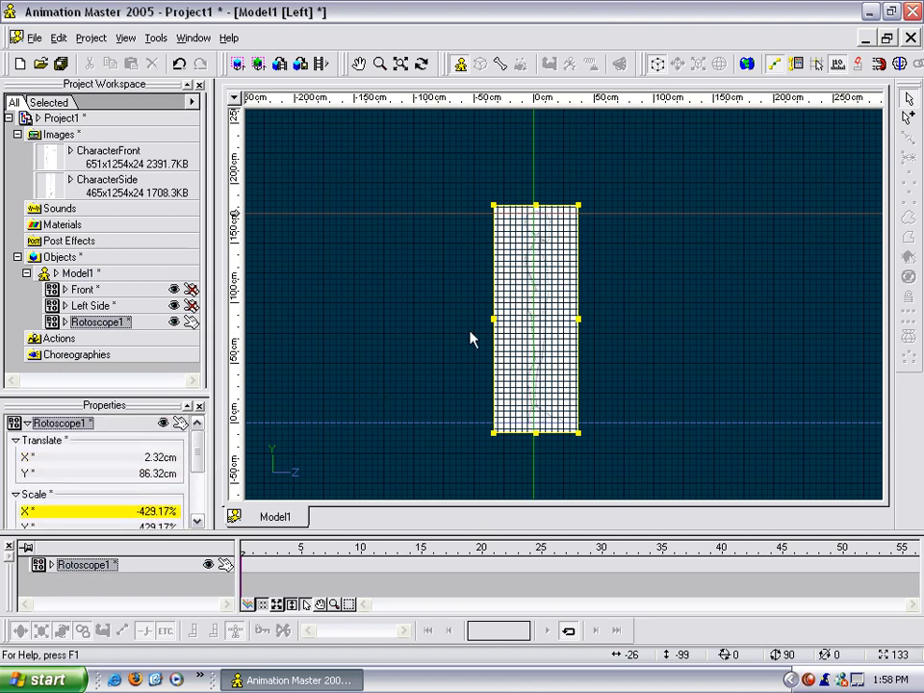
Inspect the mirrored side drawing's alignment with the vertical axis and the ground line in the left view.
scroll(437, 325, up, 5)
click(416, 310)
scroll(394, 293, up, 5)
middle_drag(394, 283, 387, 416)
scroll(386, 415, up, 3)
scroll(387, 415, down, 13)
middle_drag(512, 344, 505, 280)
scroll(491, 326, up, 2)
middle_drag(491, 326, 512, 330)
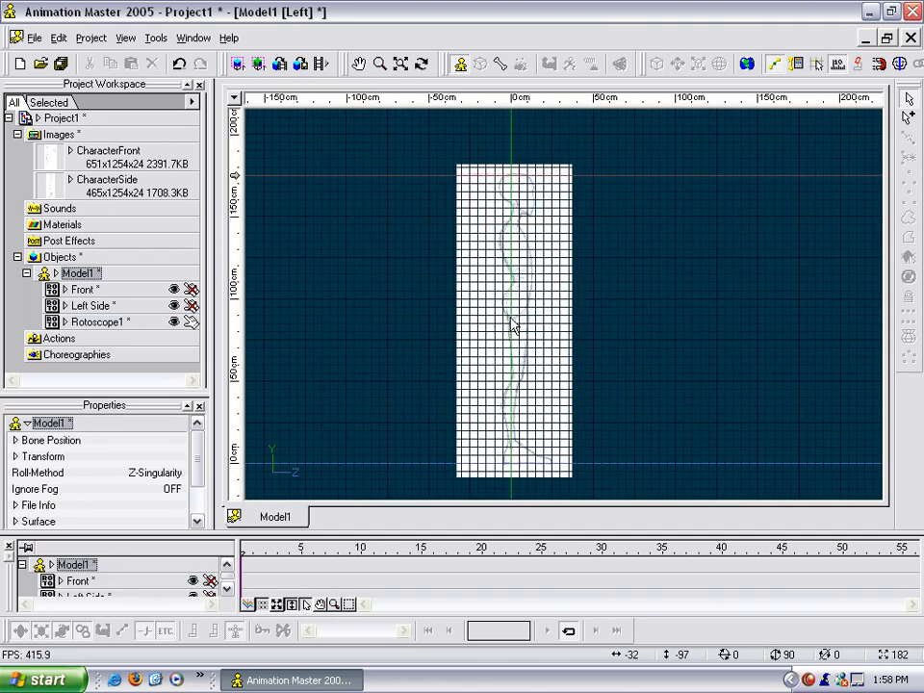
Draw a straight two-point spline down the vertical axis, from above the head to just below the feet.
key(a)
click(512, 169)
click(510, 468)
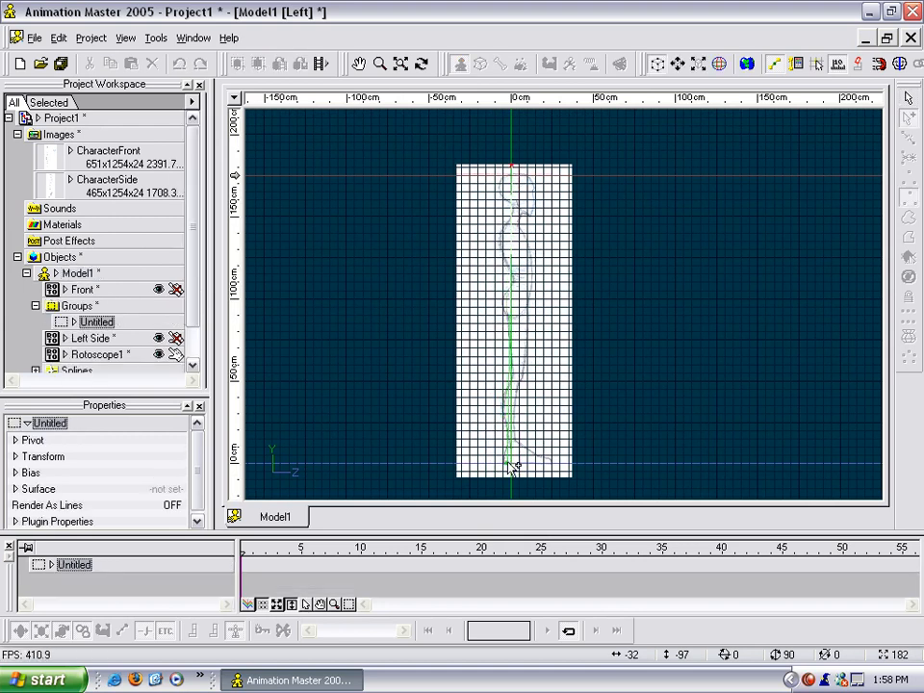
key(Escape)
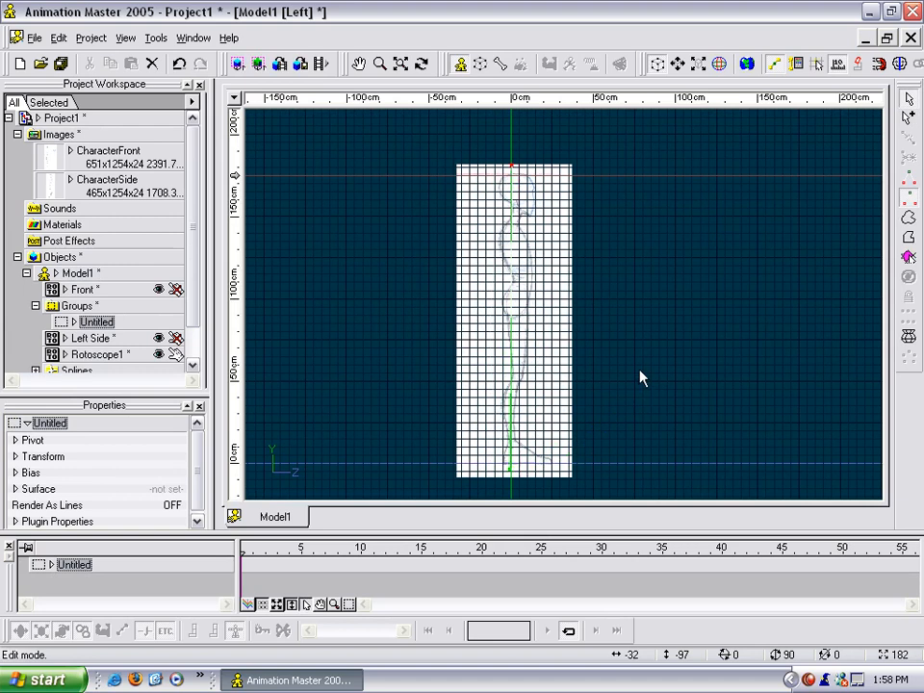
Compare the spline's alignment with the character drawings in the front, right and left views.
scroll(644, 334, up, 1)
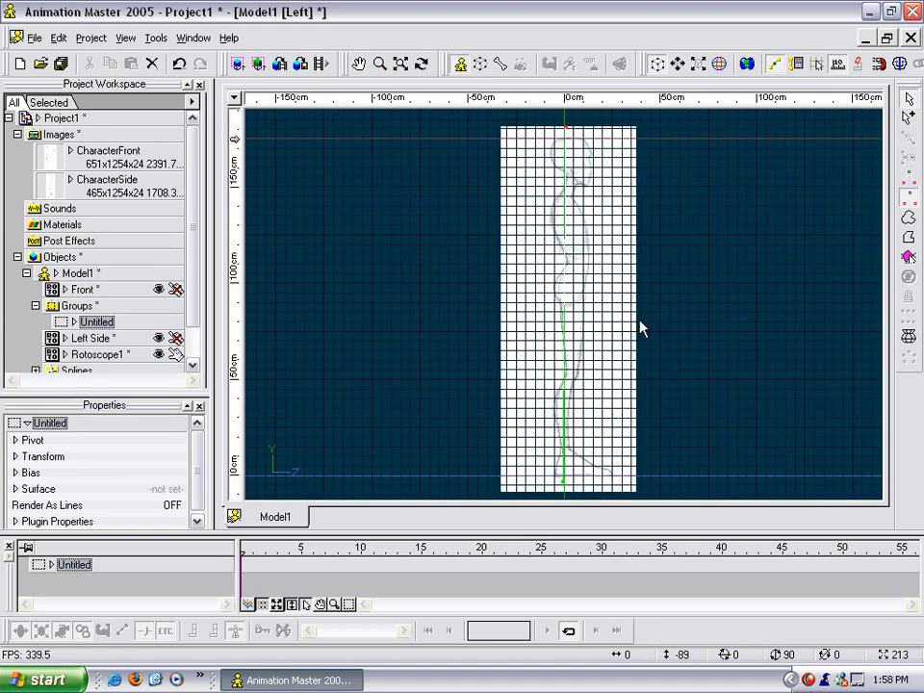
key(1)
scroll(644, 329, up, 1)
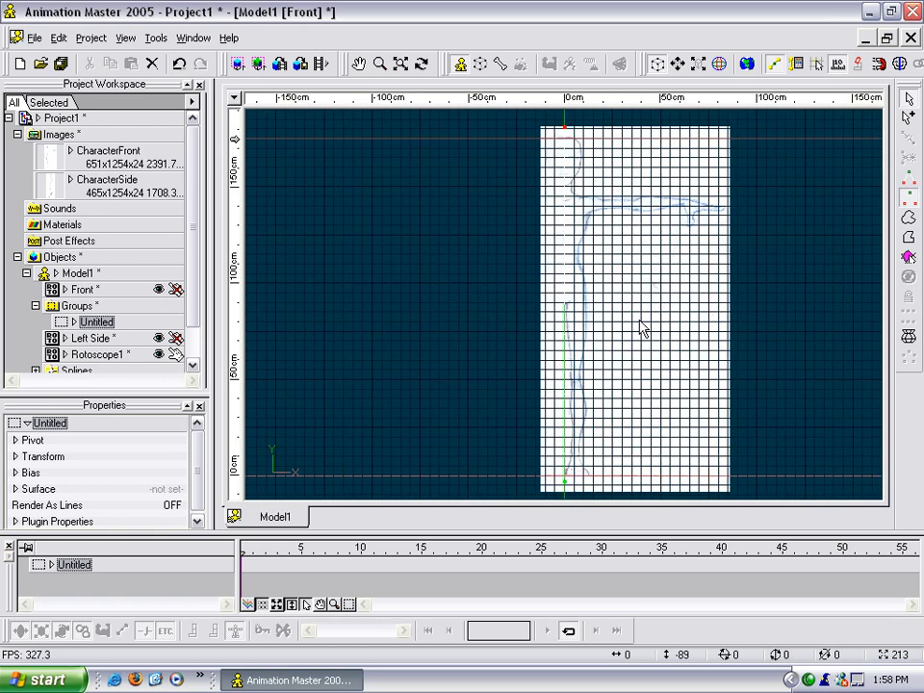
key(4)
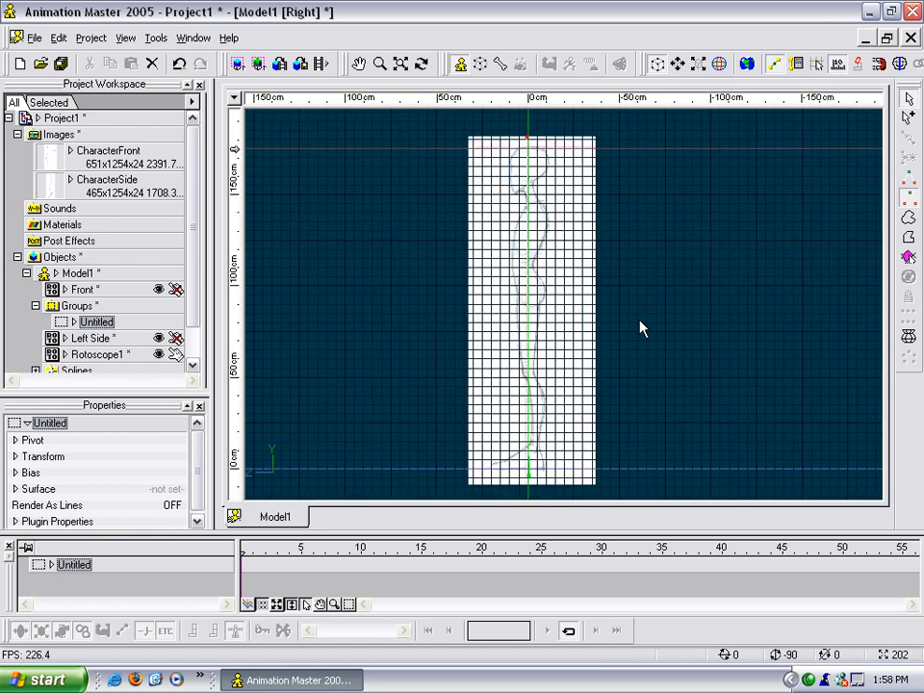
scroll(644, 329, up, 1)
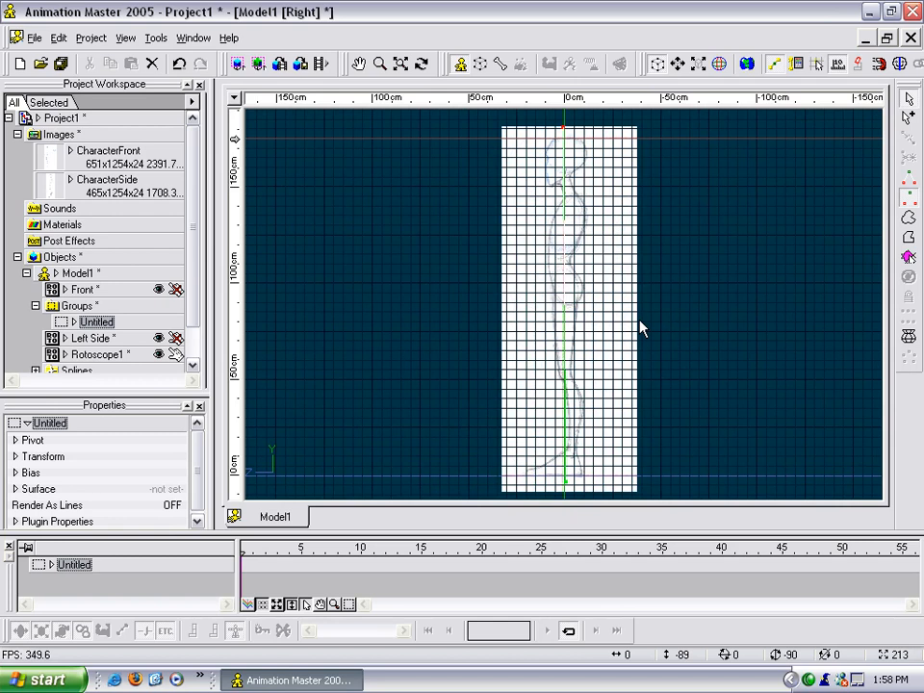
key(1)
key(3)
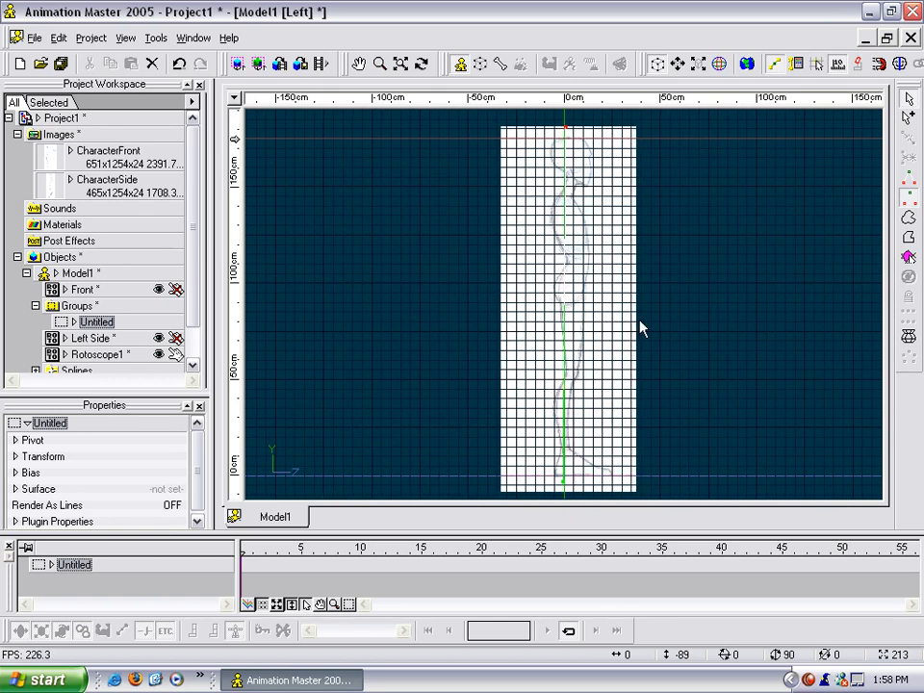
key(4)
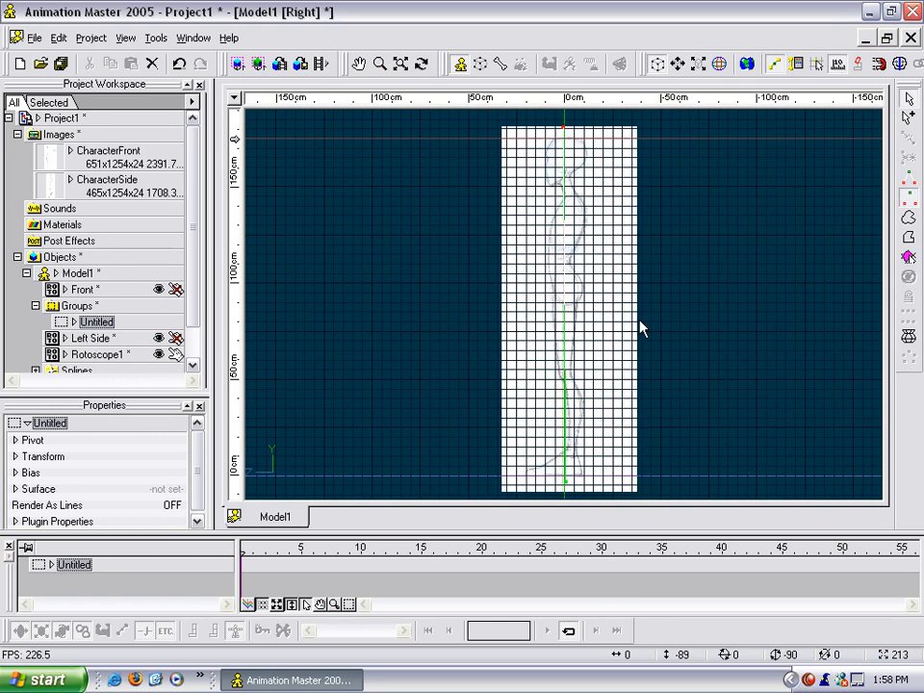
key(3)
key(4)
key(1)
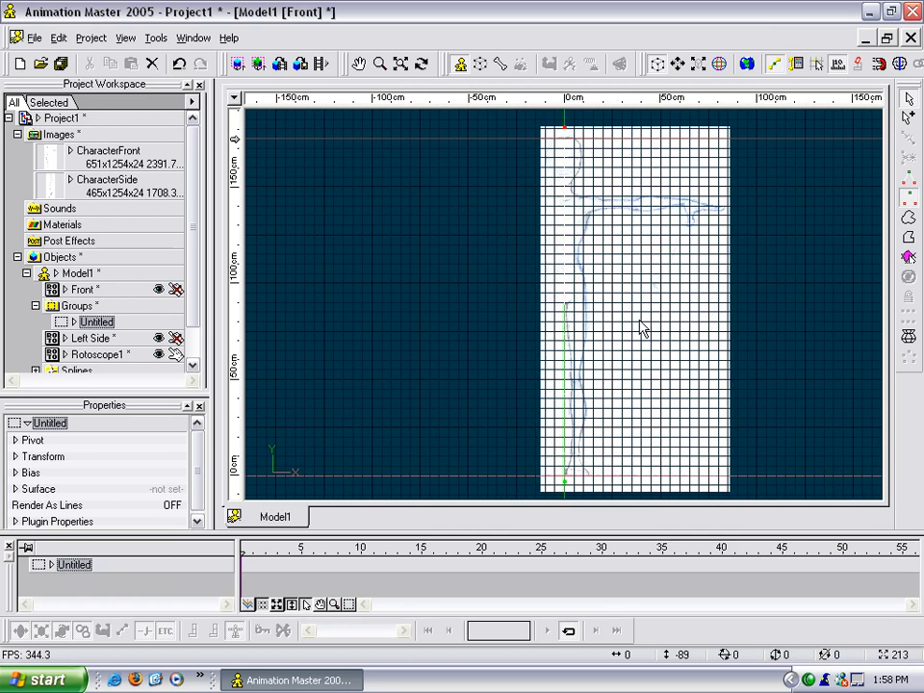
click(453, 293)
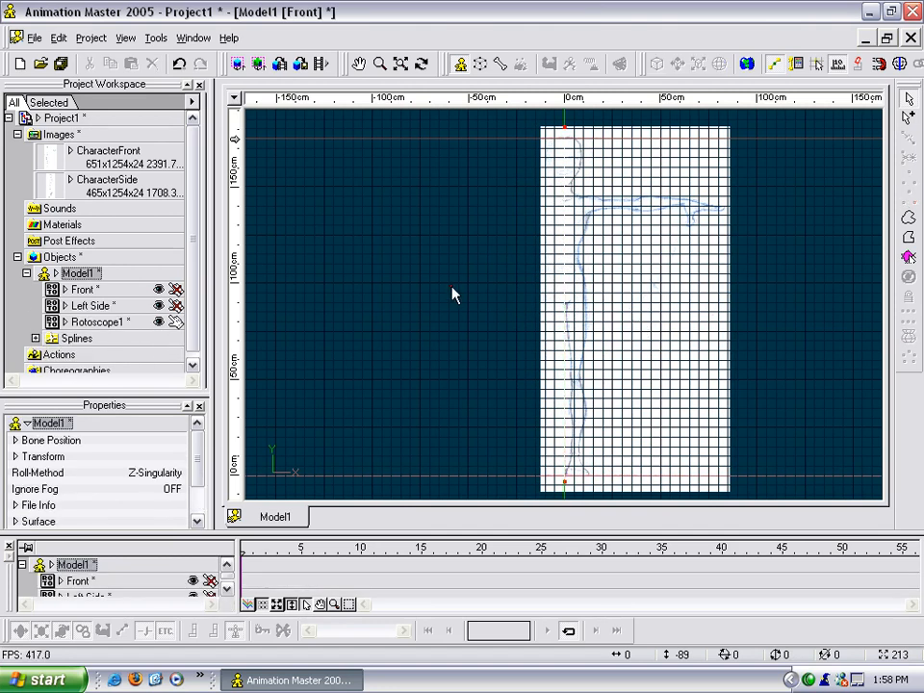
Lock the mirrored side rotoscope against selection and rename it Right Side.
click(194, 306)
click(99, 314)
click(117, 315)
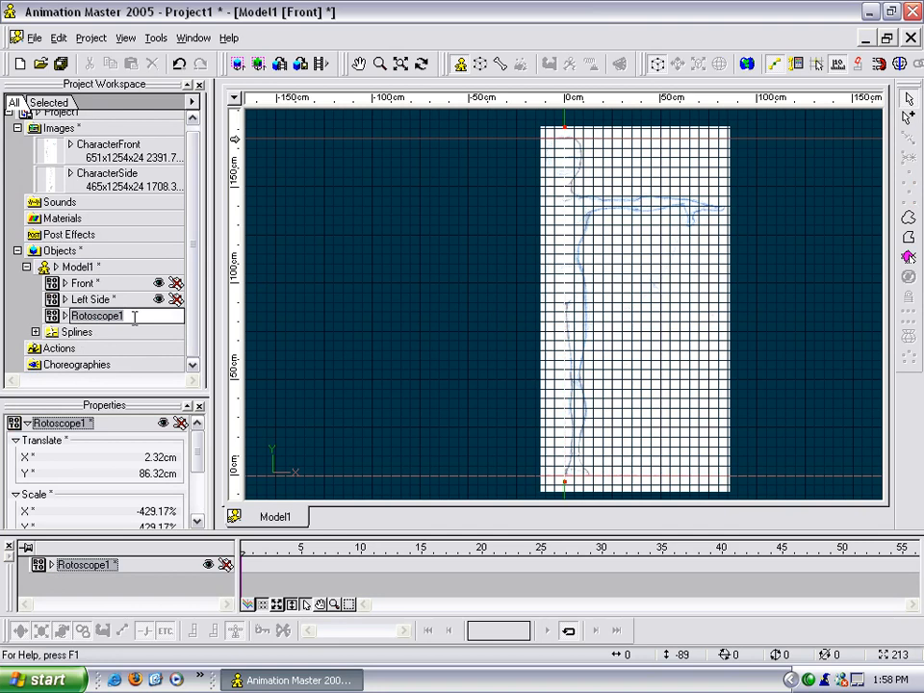
text(Rig)
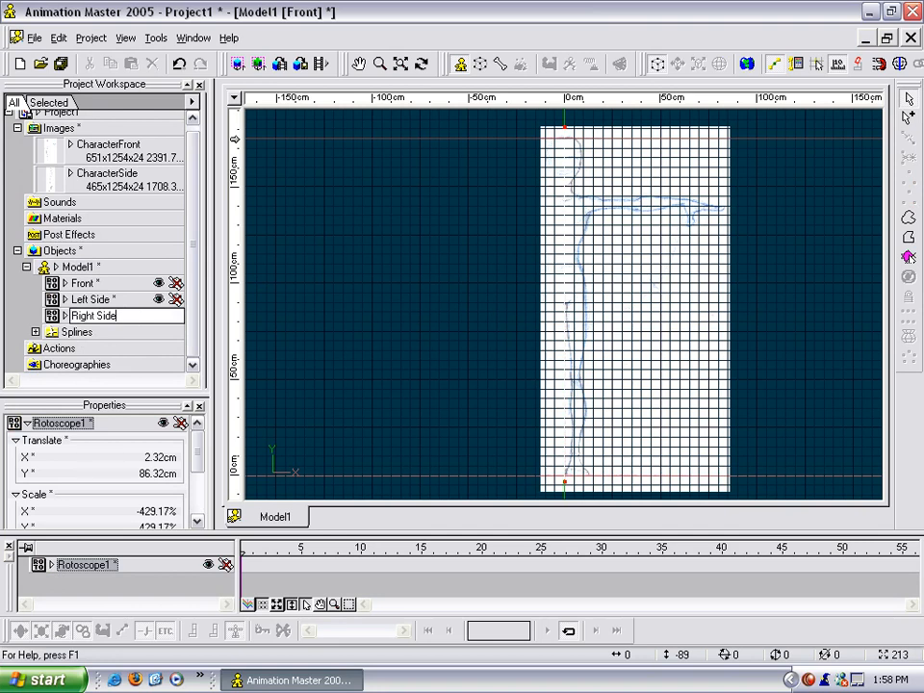
text(ht Side)
key(Return)
Select the straight guide spline along the vertical axis in the front view and delete it.
click(477, 313)
scroll(477, 312, down, 4)
drag(484, 178, 643, 437)
click(636, 394)
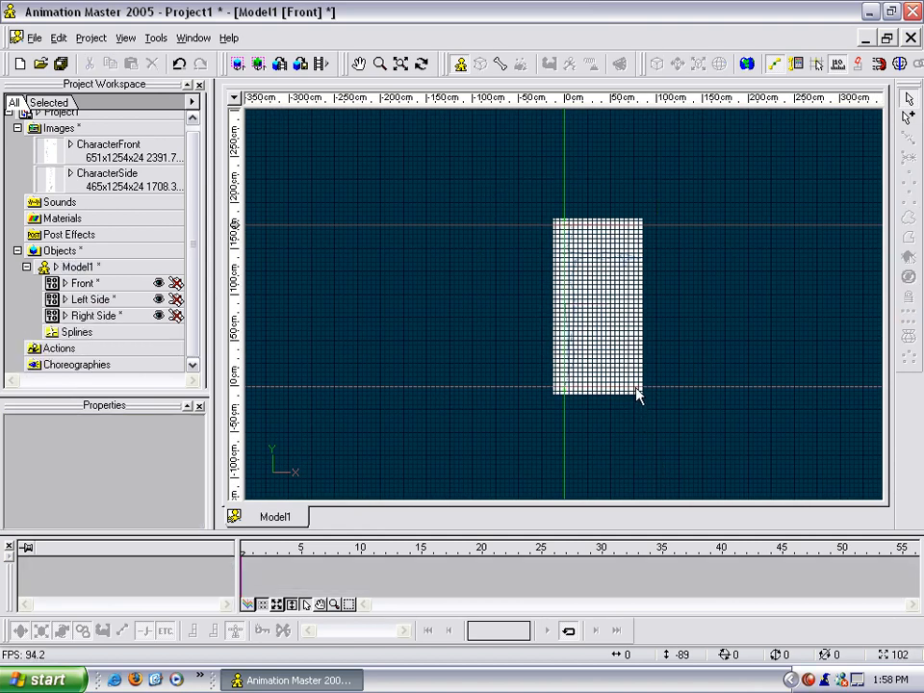
Examine the locked character drawings against the axis and ground lines in the front and right views.
scroll(441, 273, up, 8)
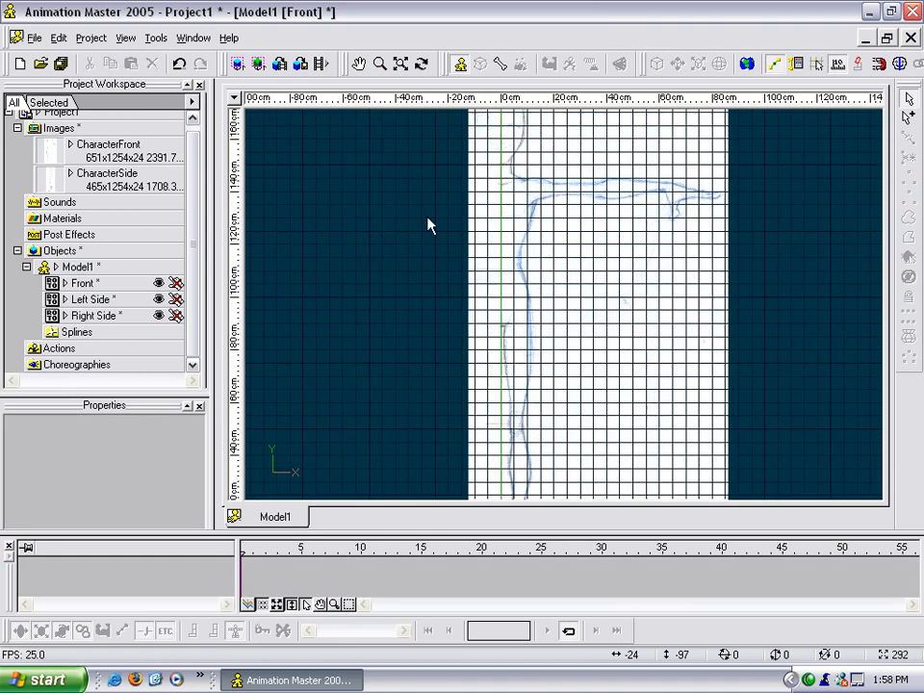
scroll(453, 289, up, 4)
middle_drag(454, 246, 509, 375)
scroll(510, 376, down, 2)
mouse_move(634, 397)
middle_down()
mouse_move(477, 249)
mouse_move(462, 320)
mouse_move(501, 303)
mouse_move(521, 218)
middle_up()
scroll(521, 230, down, 1)
mouse_move(572, 195)
middle_down()
mouse_move(571, 250)
mouse_move(612, 297)
mouse_move(615, 423)
mouse_move(610, 251)
mouse_move(599, 314)
middle_up()
key(6)
scroll(621, 310, up, 3)
scroll(616, 325, down, 3)
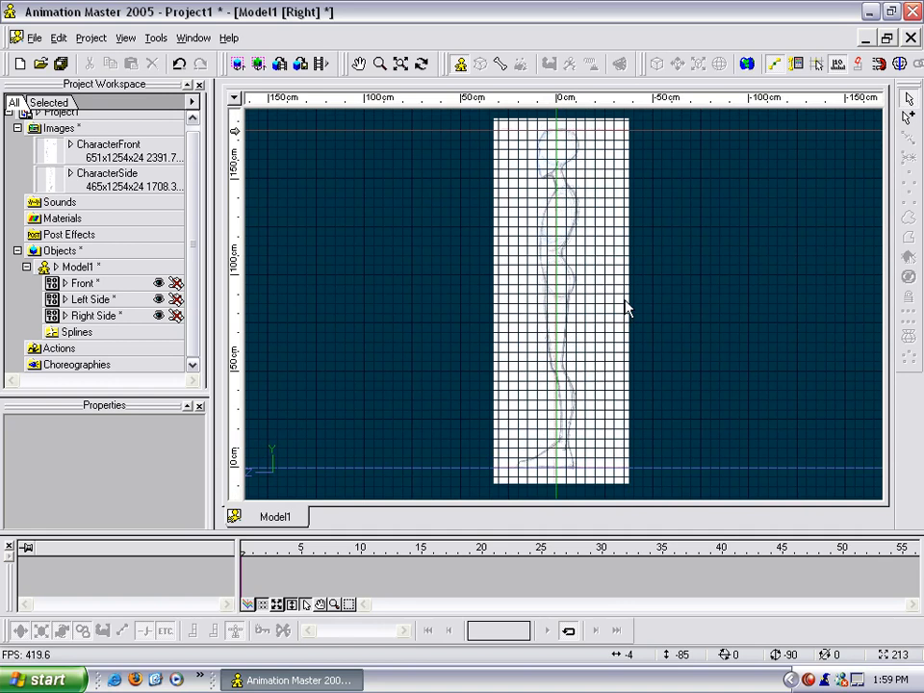
Save the model in the Models folder as Will_01, replacing the existing file.
click(77, 266)
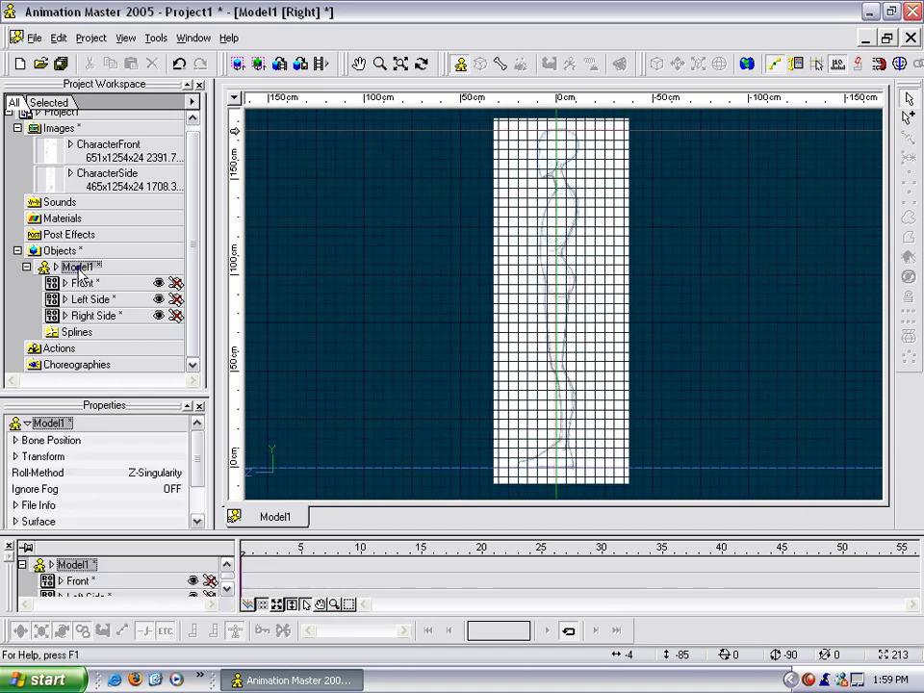
right_click(78, 268)
click(128, 369)
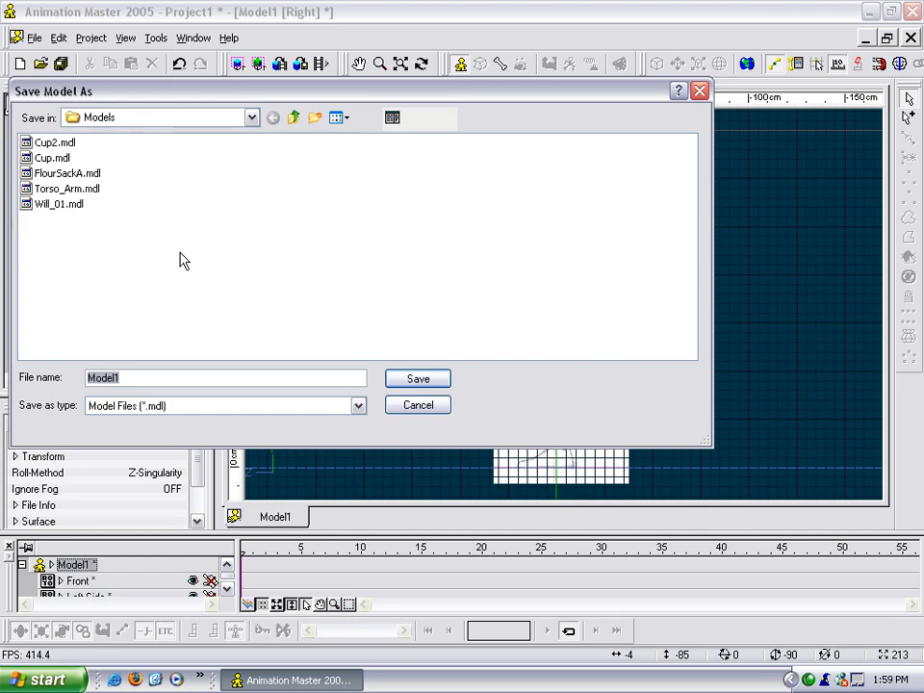
text(Will)
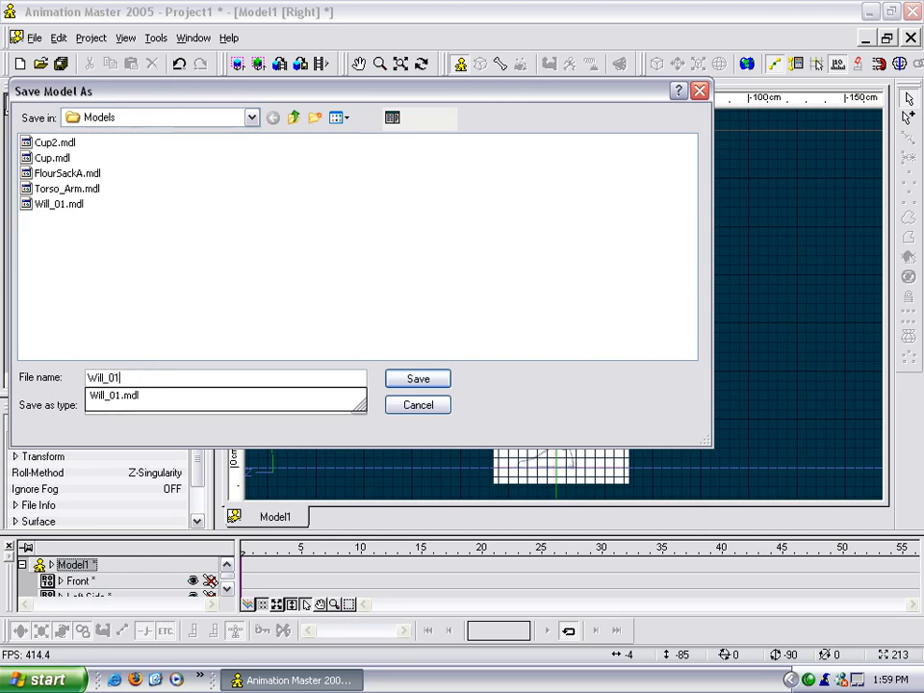
text(_01)
key(Return)
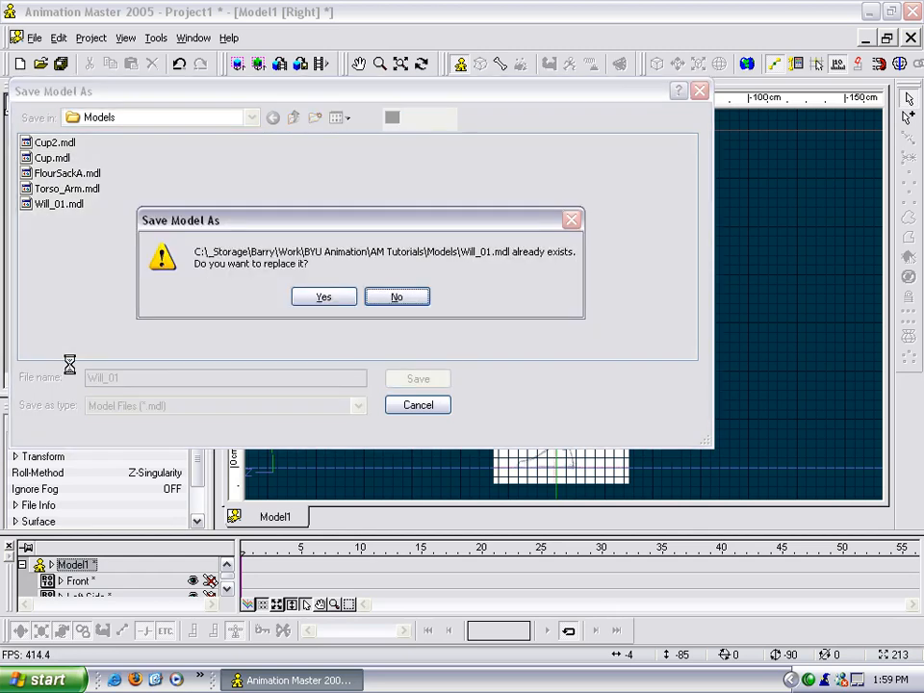
click(325, 304)
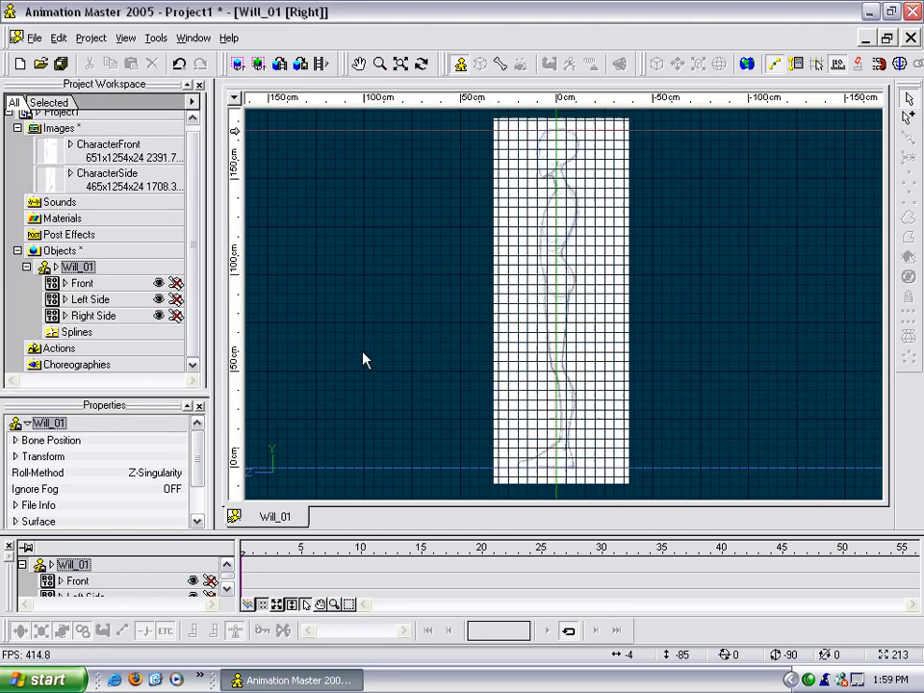